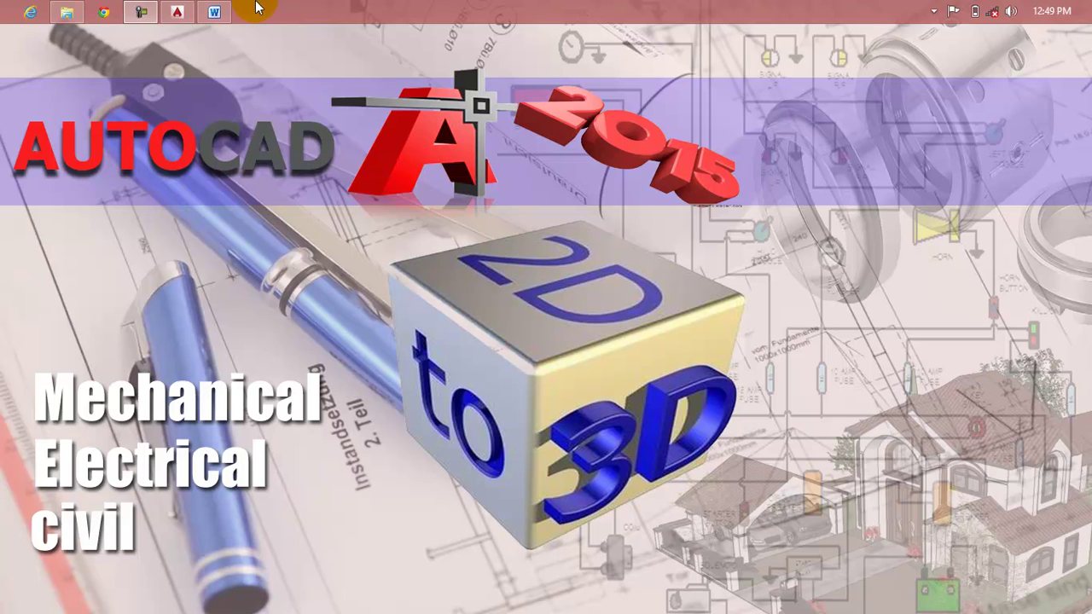
Step: Glance at the Lesson 12 overview document, then switch to the empty Drawing4
left_click(234, 23)
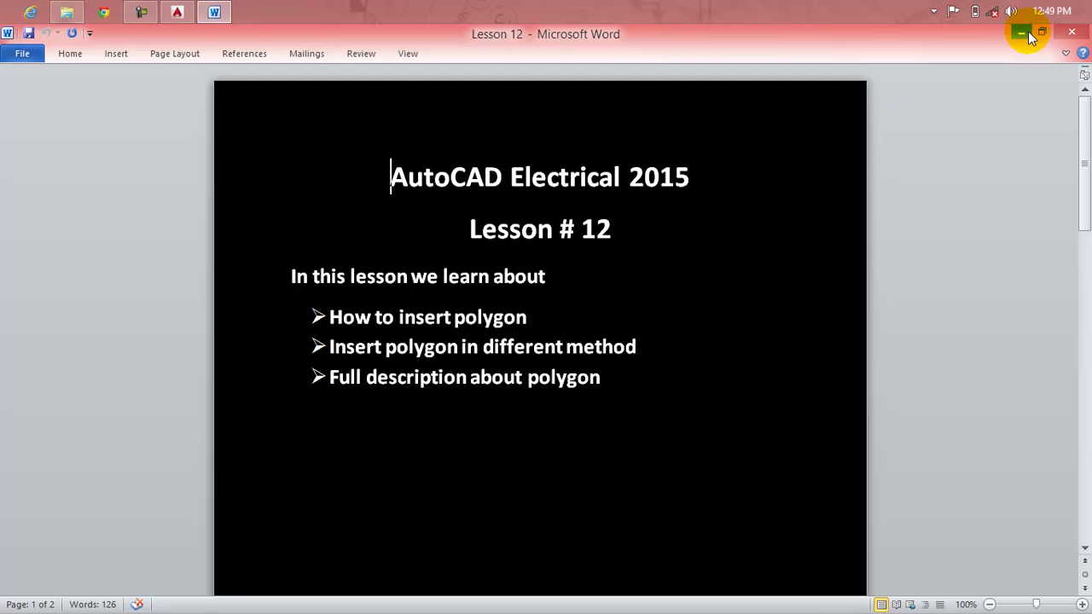
left_click(1085, 35)
mouse_move(178, 12)
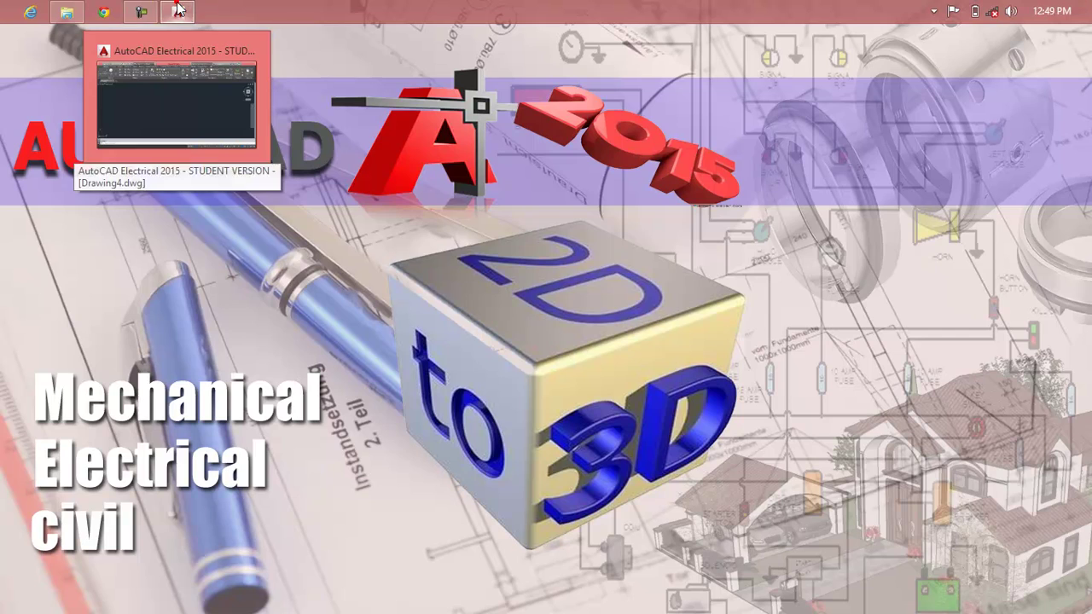
left_click(175, 102)
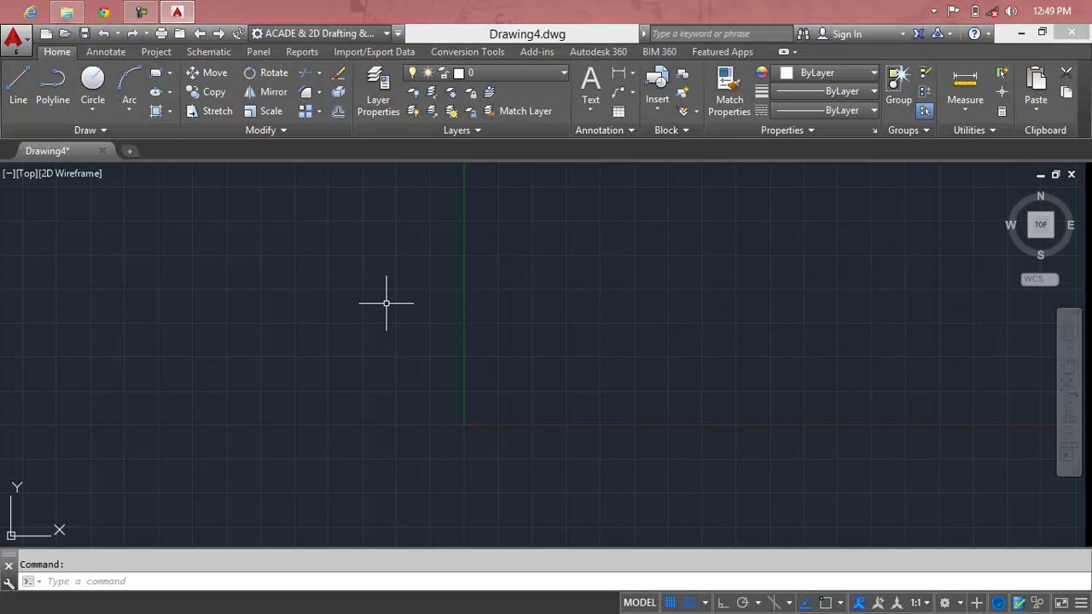
Step: Expand the Draw panel and look at the Rectangle/Polygon drop-down without starting a polygon
left_click(101, 132)
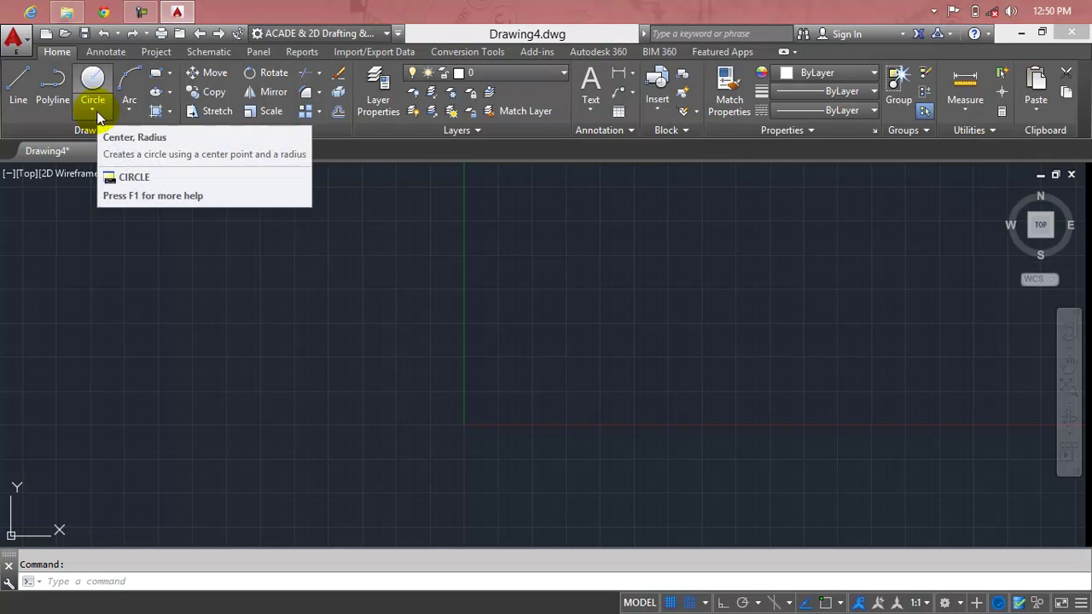
left_click(170, 76)
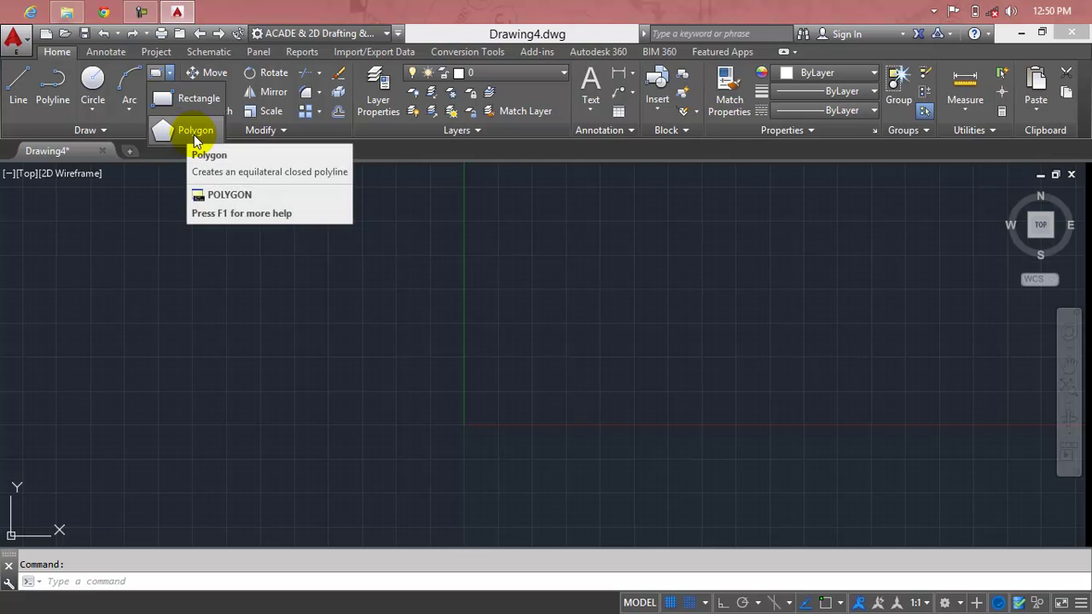
left_click(170, 75)
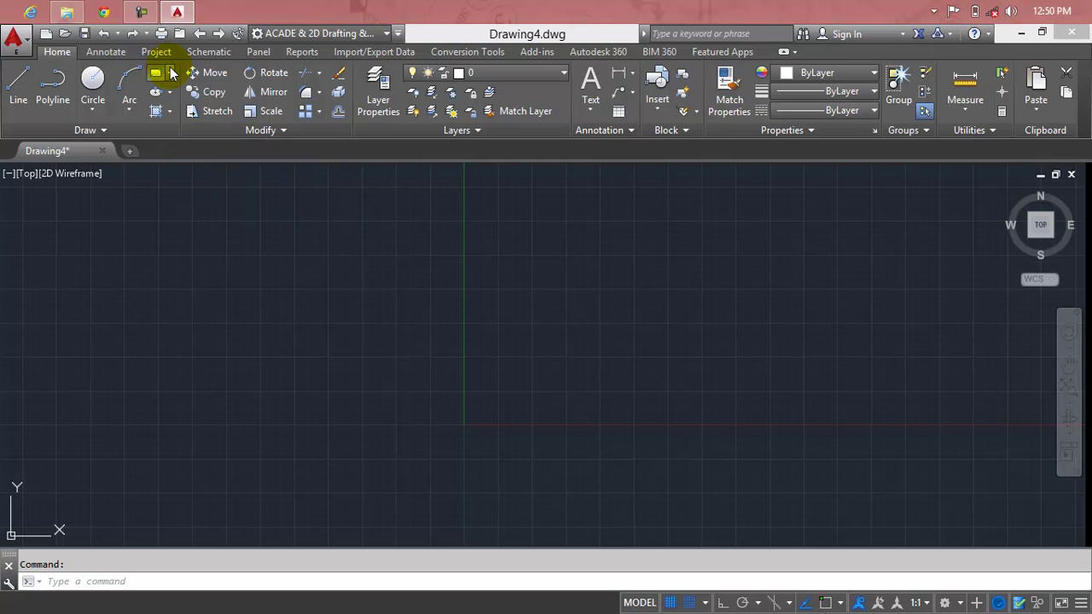
left_click(170, 75)
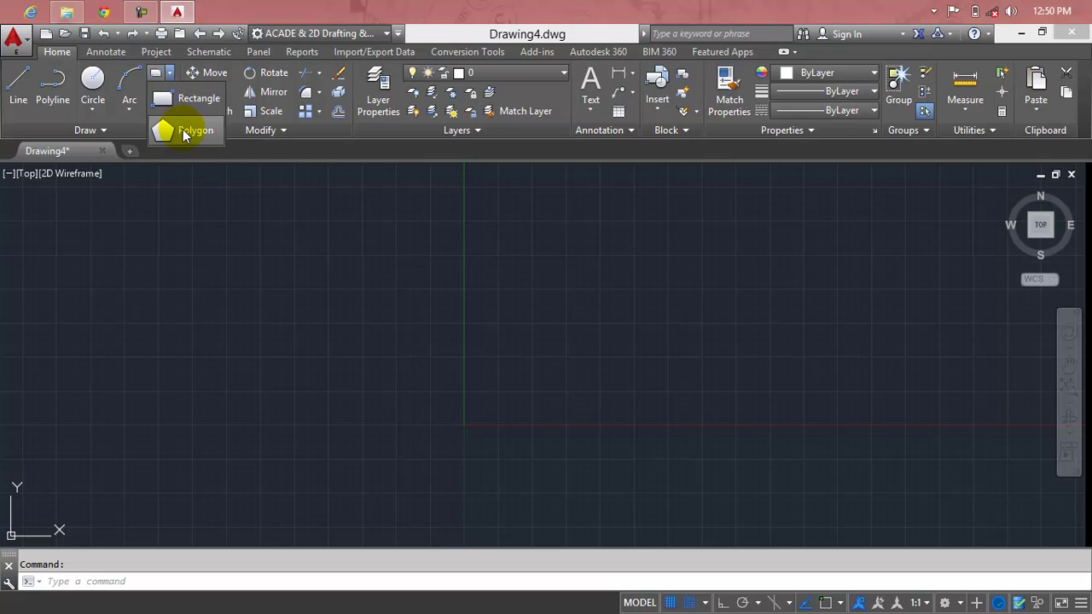
left_click(170, 75)
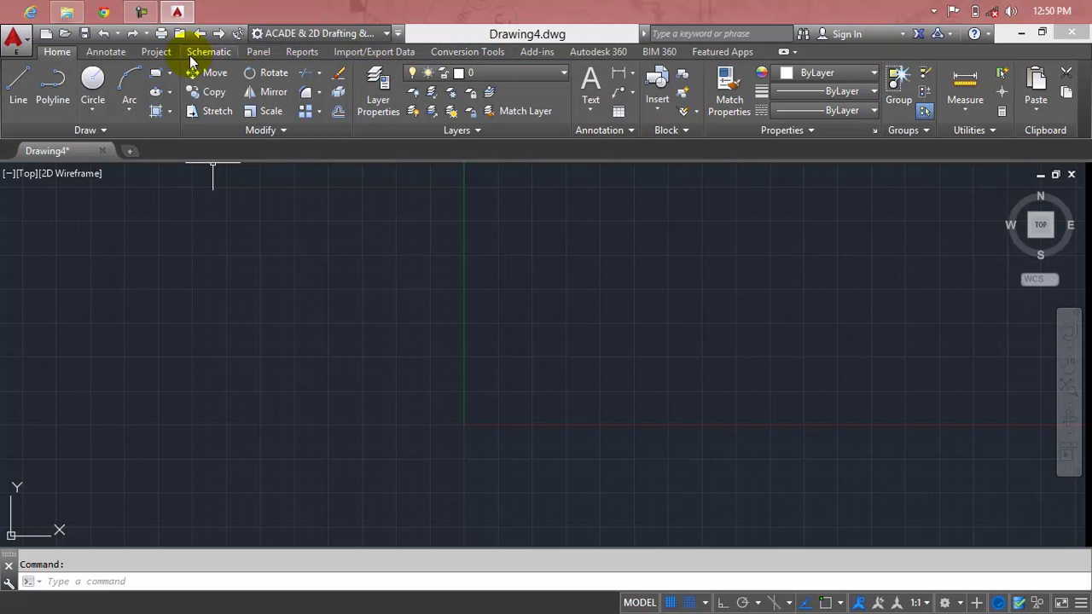
Step: Turn on the classic menu bar from the Quick Access Toolbar drop-down, clearing stray selections
left_click(399, 34)
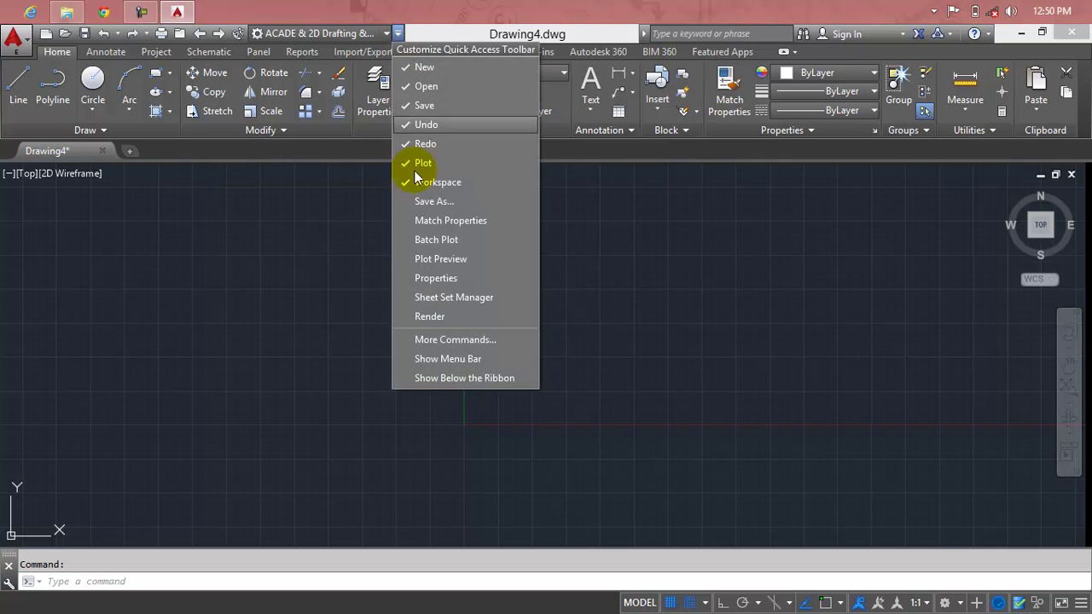
left_click(450, 358)
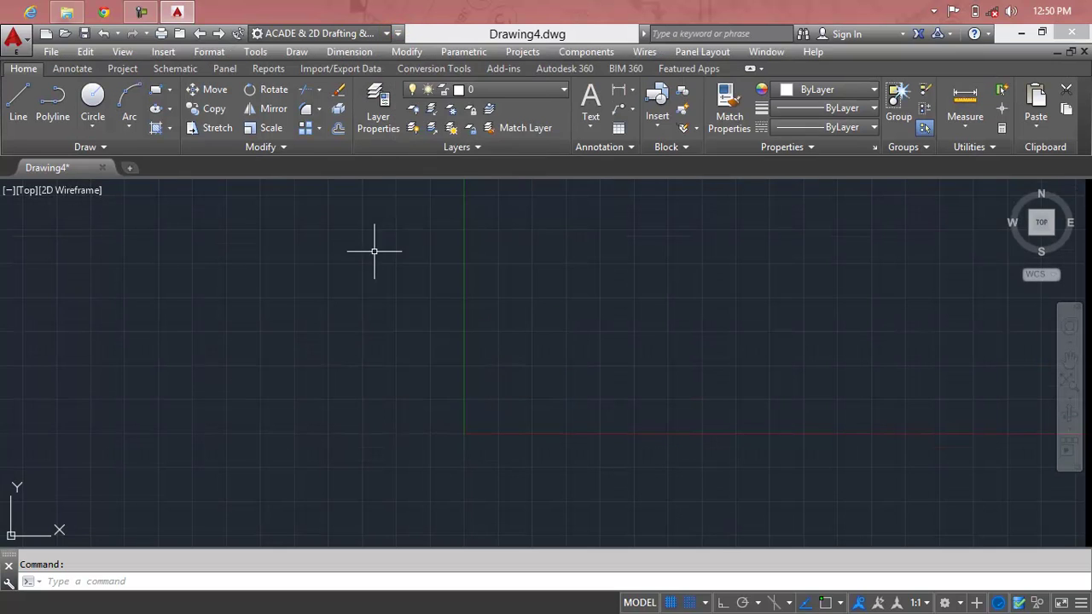
left_click(297, 51)
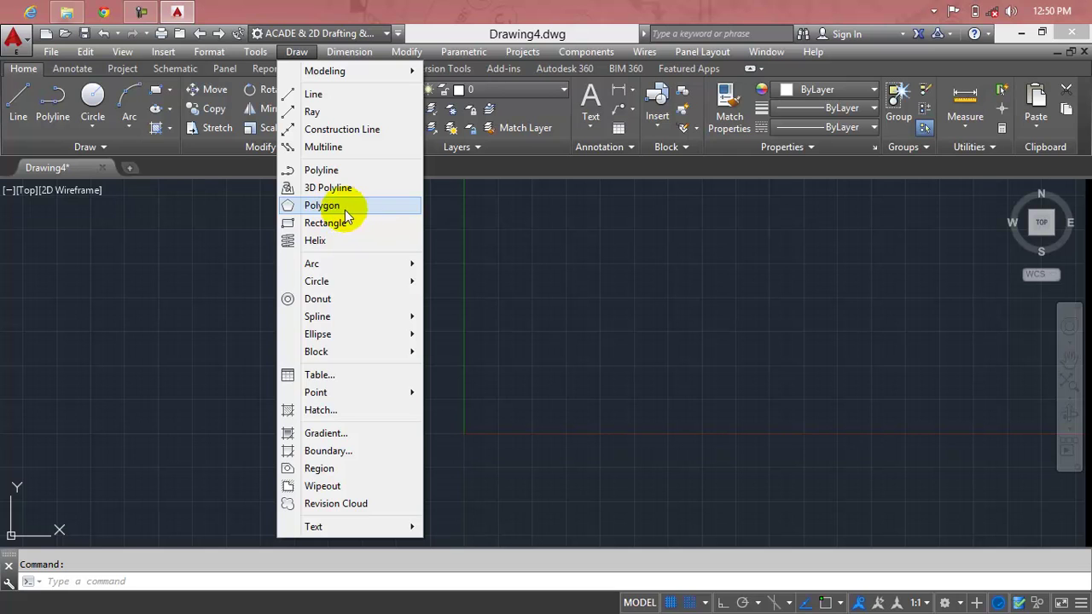
left_click(461, 210)
key("Escape")
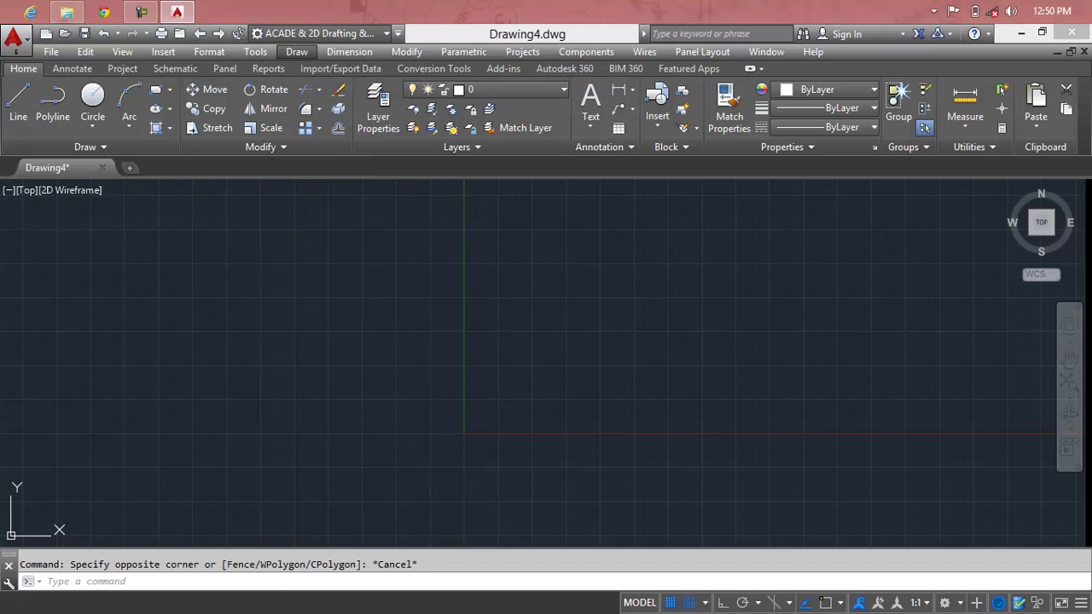
left_click(429, 271)
key("Escape")
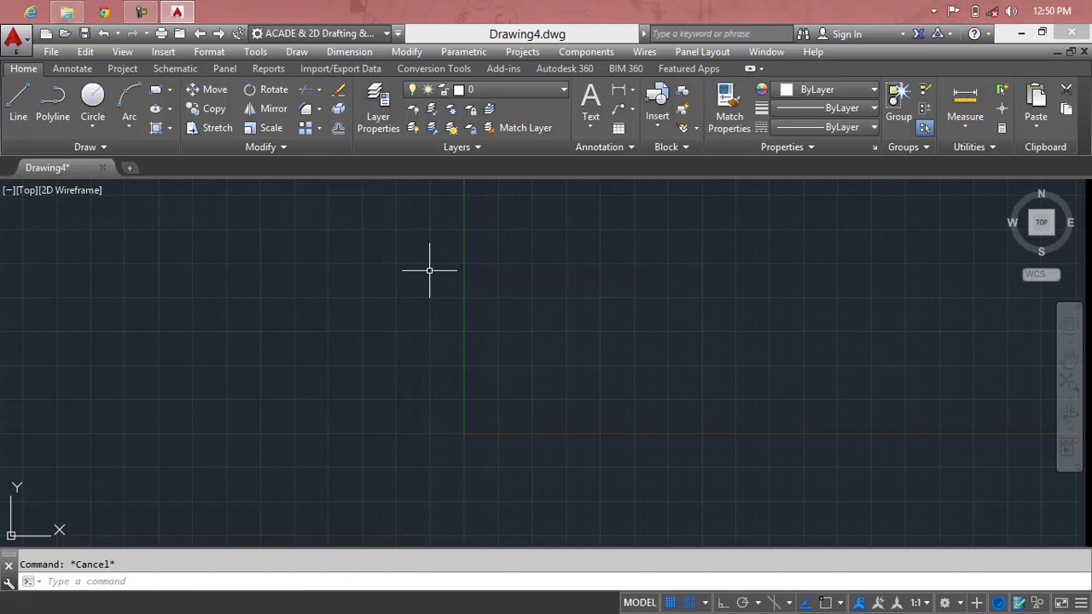
Step: Start the POLYGON command from Draw > Polygon and enter 5 sides
type("p")
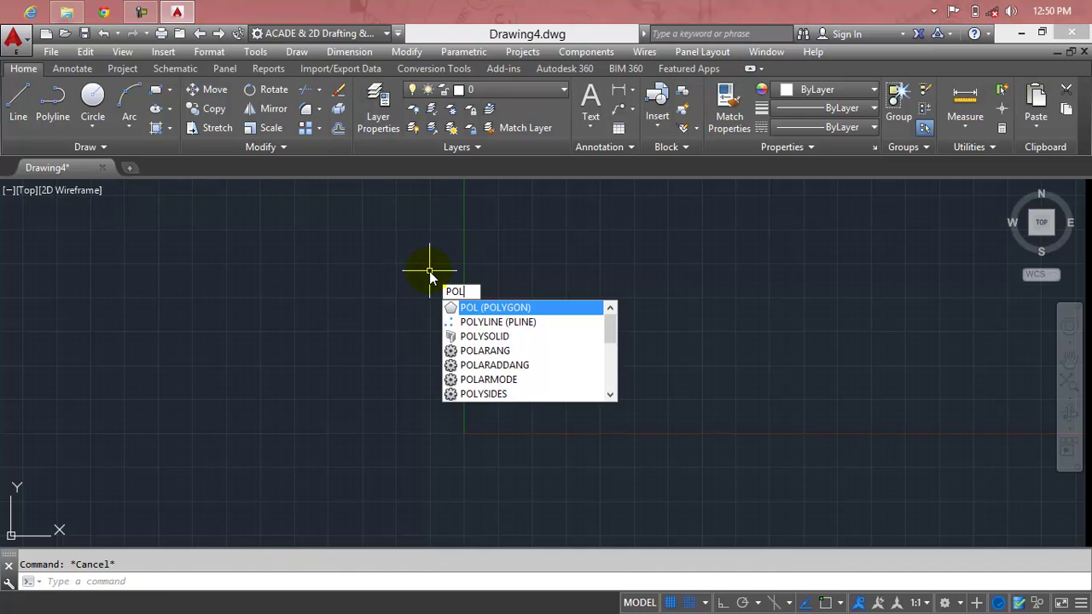
key("Return")
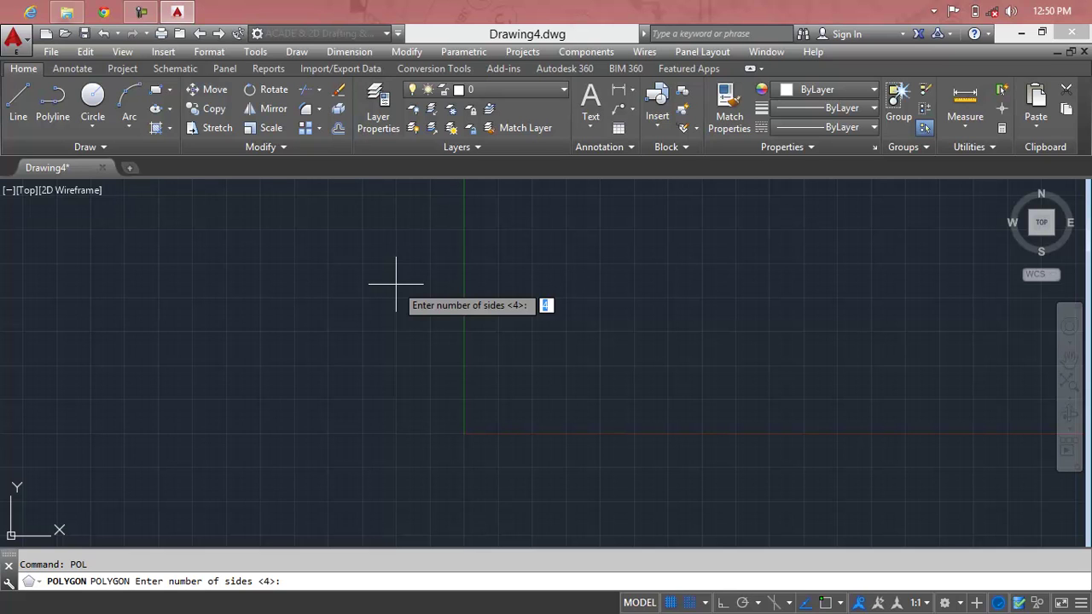
key("Escape")
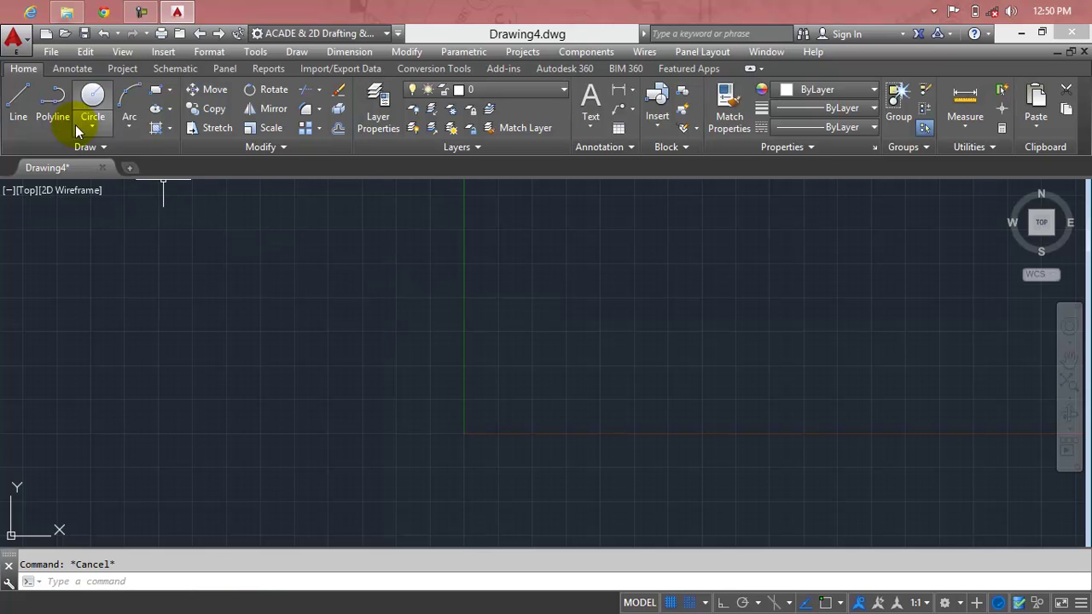
left_click(169, 110)
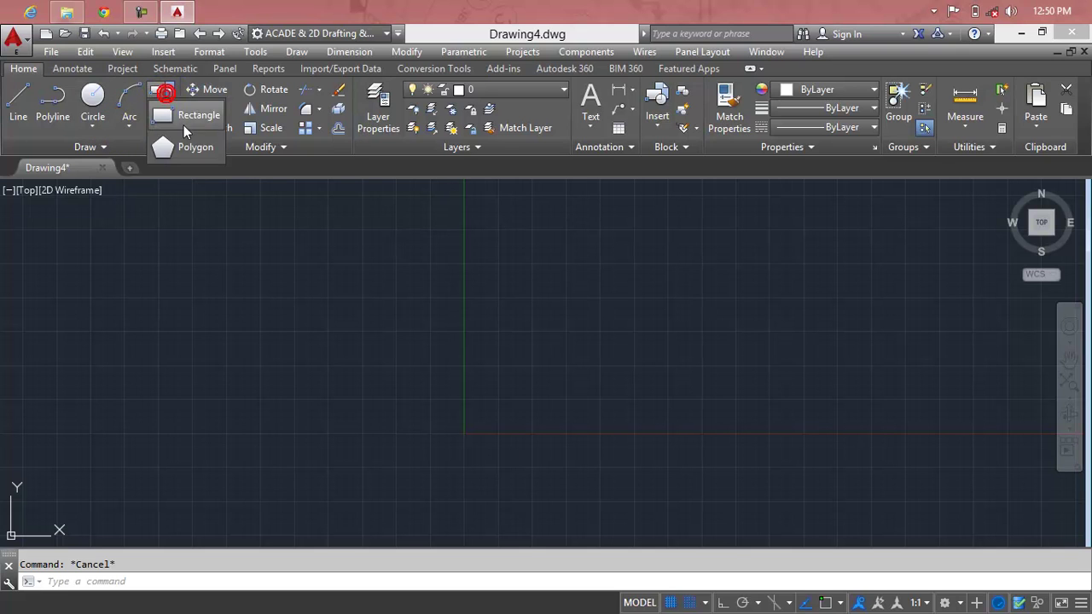
left_click(189, 141)
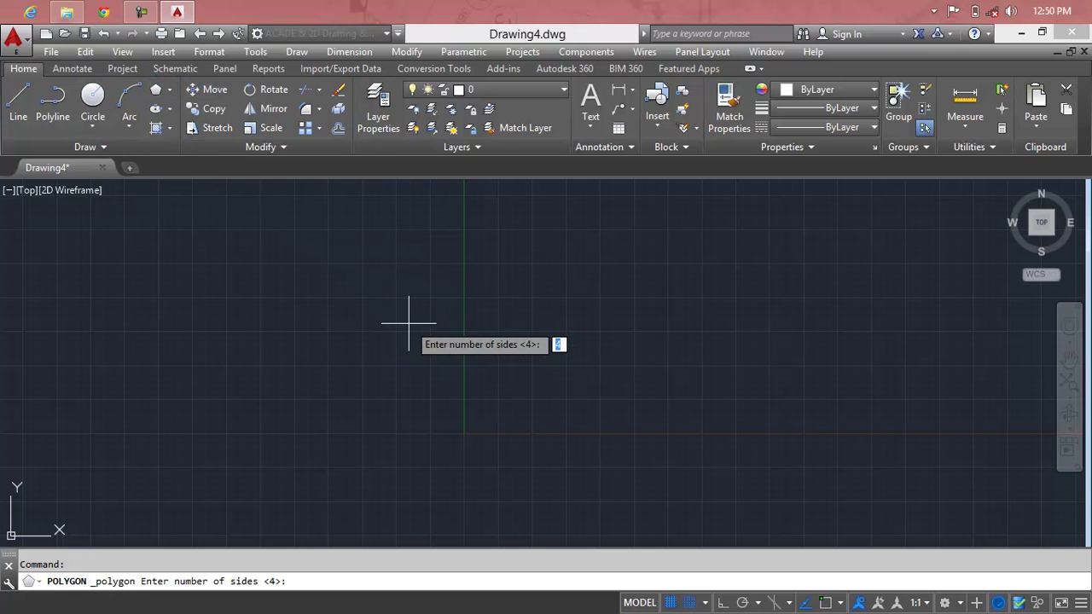
left_click(298, 52)
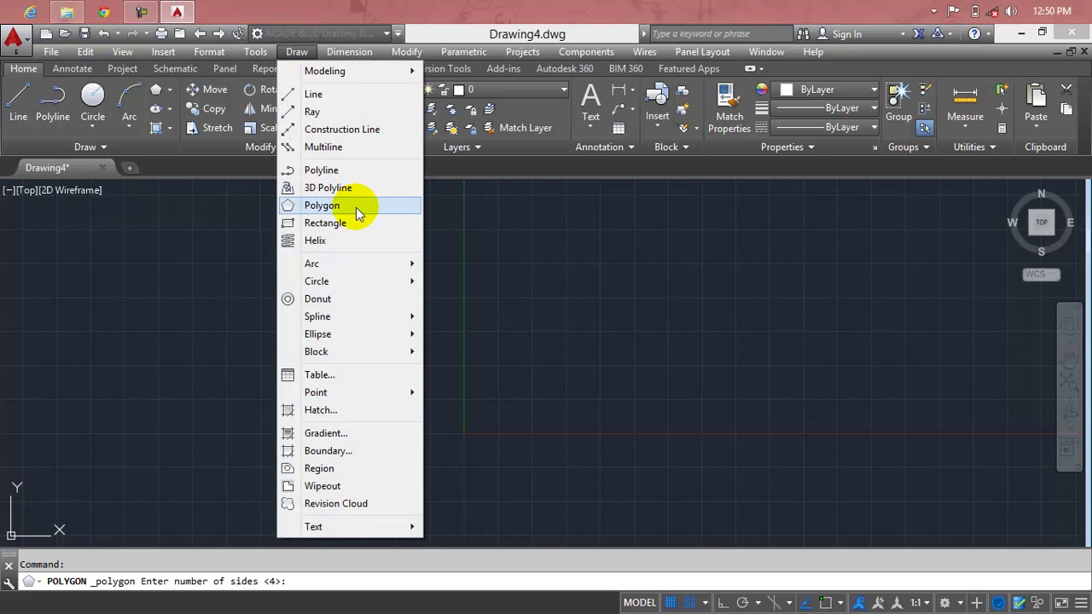
left_click(356, 208)
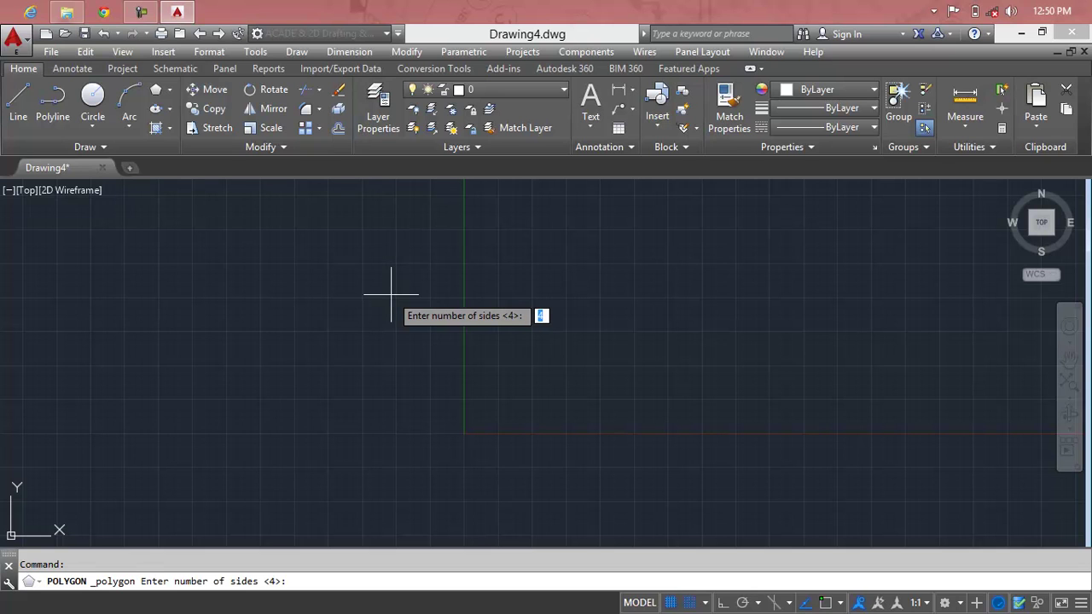
type("5")
key("Return")
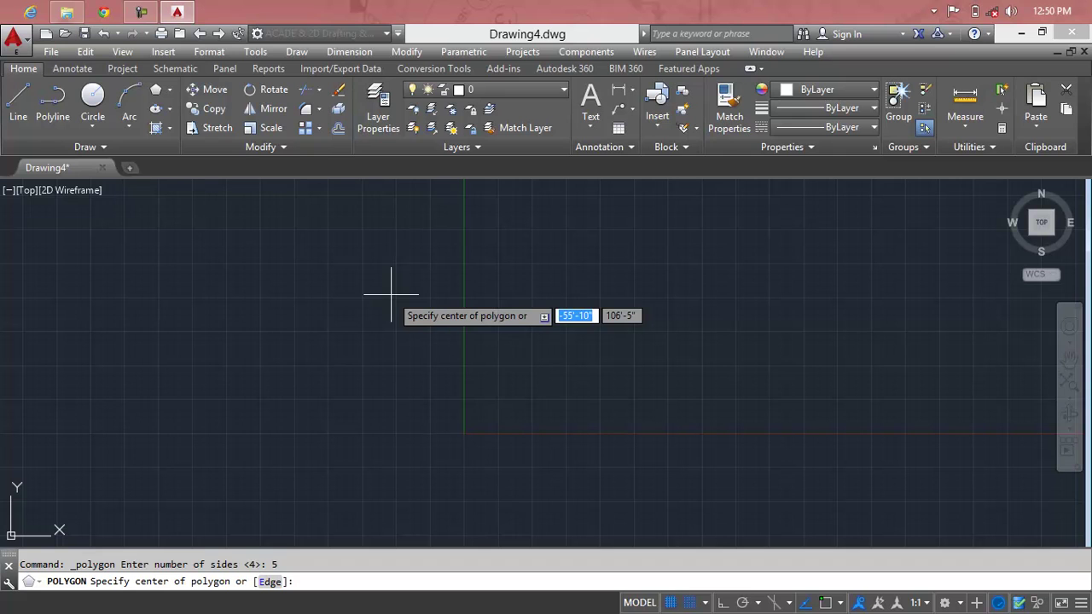
Step: Place the centre and draw the pentagon inscribed in a radius-5 circle, then zoom in on it
left_click(410, 376)
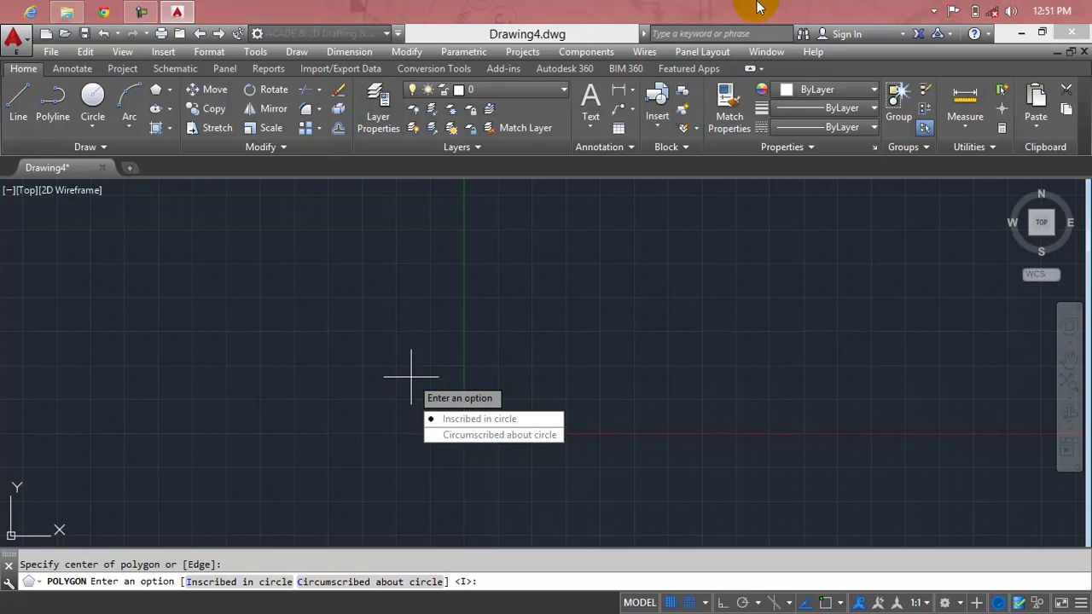
left_click(510, 418)
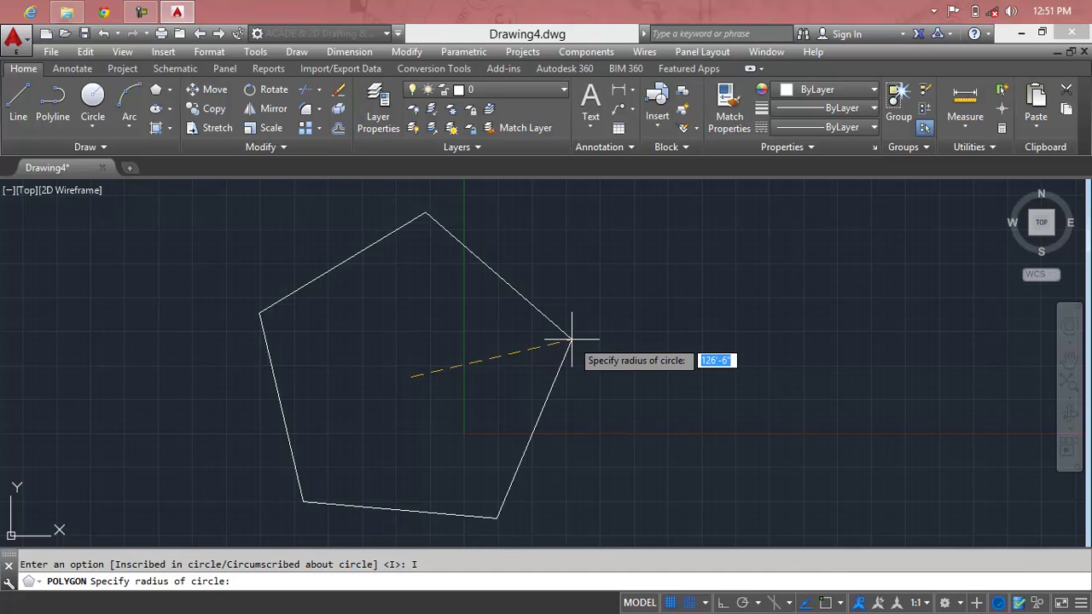
type("5")
key("Return")
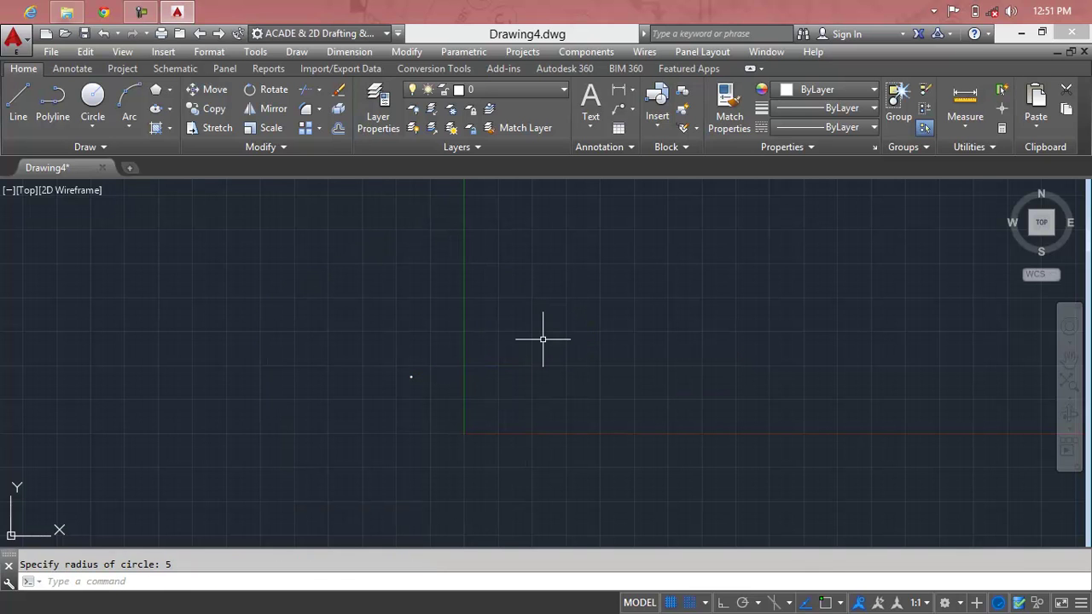
scroll(417, 376, "up", 4)
scroll(401, 372, "up", 6)
scroll(417, 273, "up", 2)
scroll(417, 287, "up", 3)
scroll(418, 320, "up", 2)
middle_click_drag(418, 320, 426, 264)
scroll(428, 261, "up", 2)
scroll(429, 261, "down", 2)
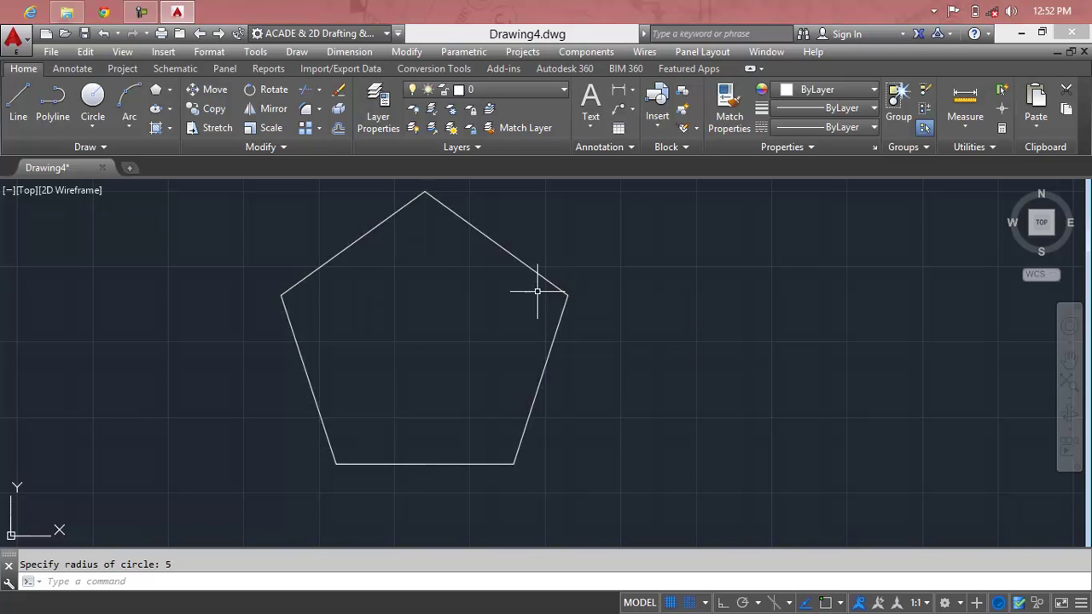
type("l")
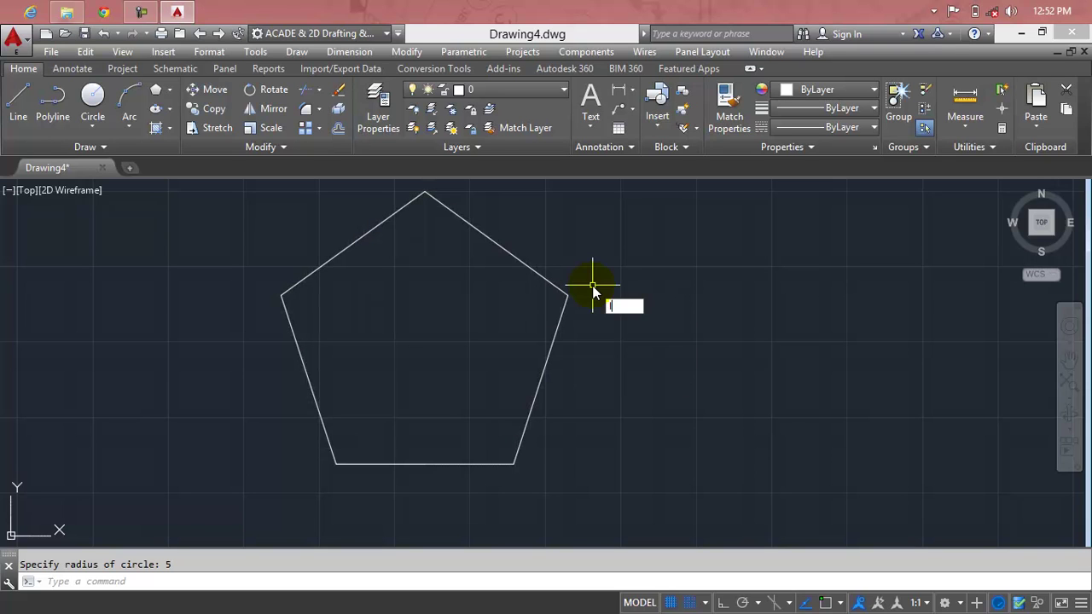
key("Return")
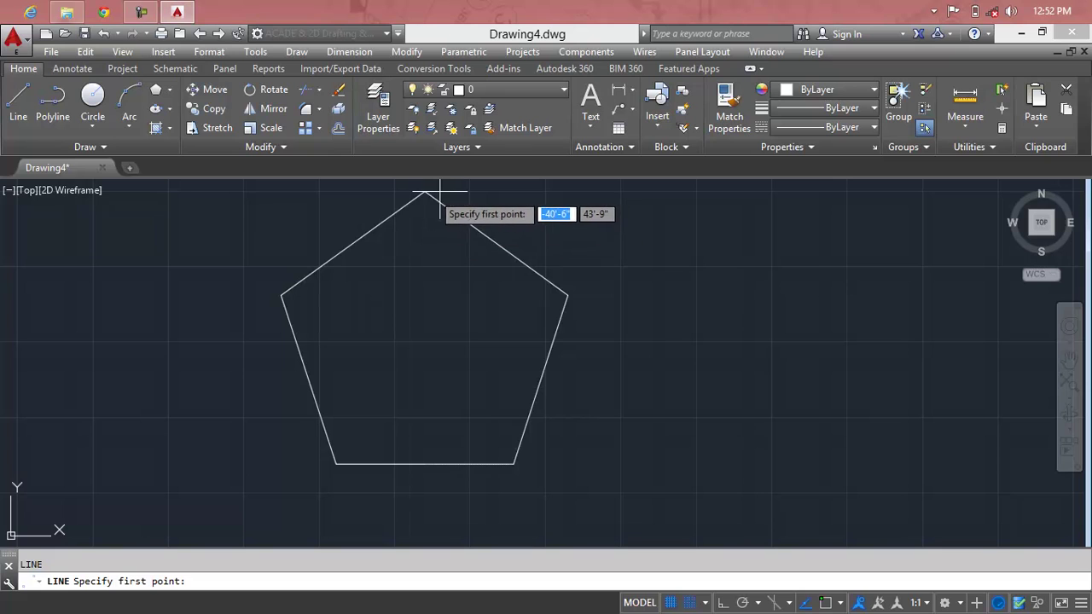
left_click(425, 192)
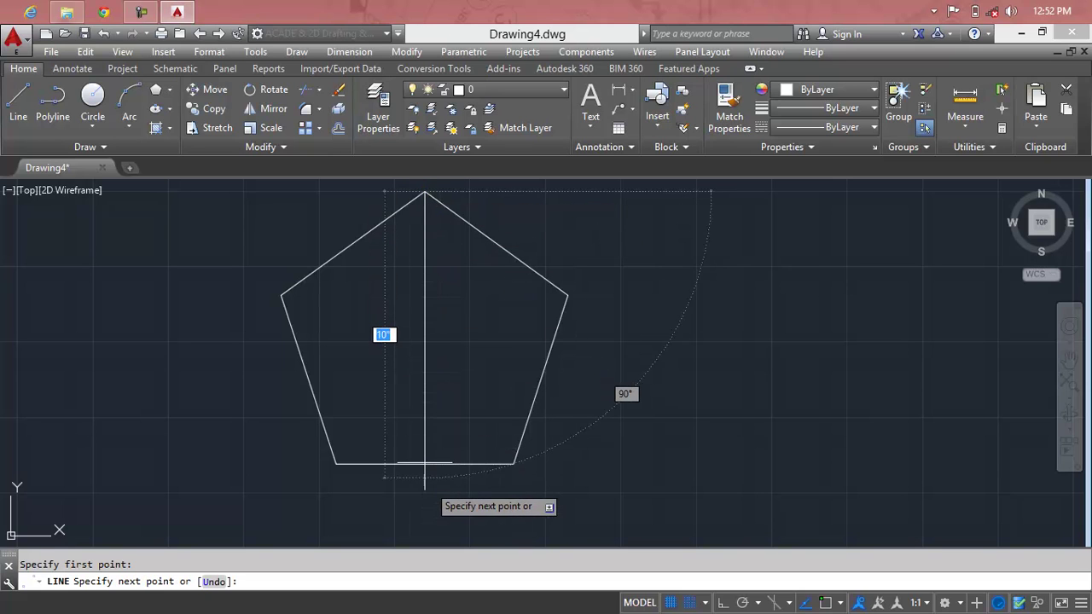
left_click(425, 463)
key("Return")
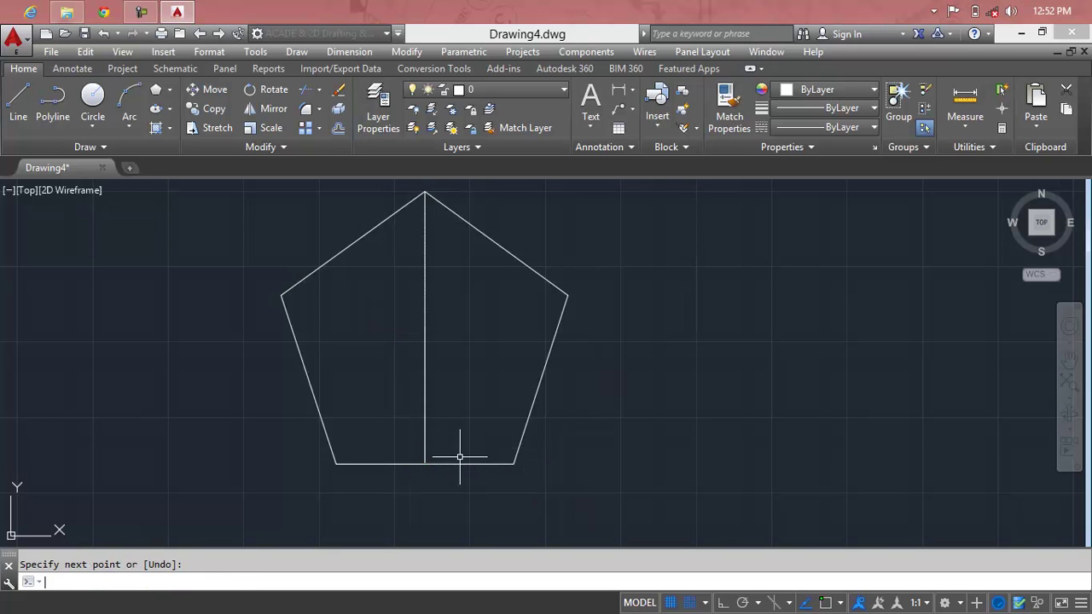
key("Return")
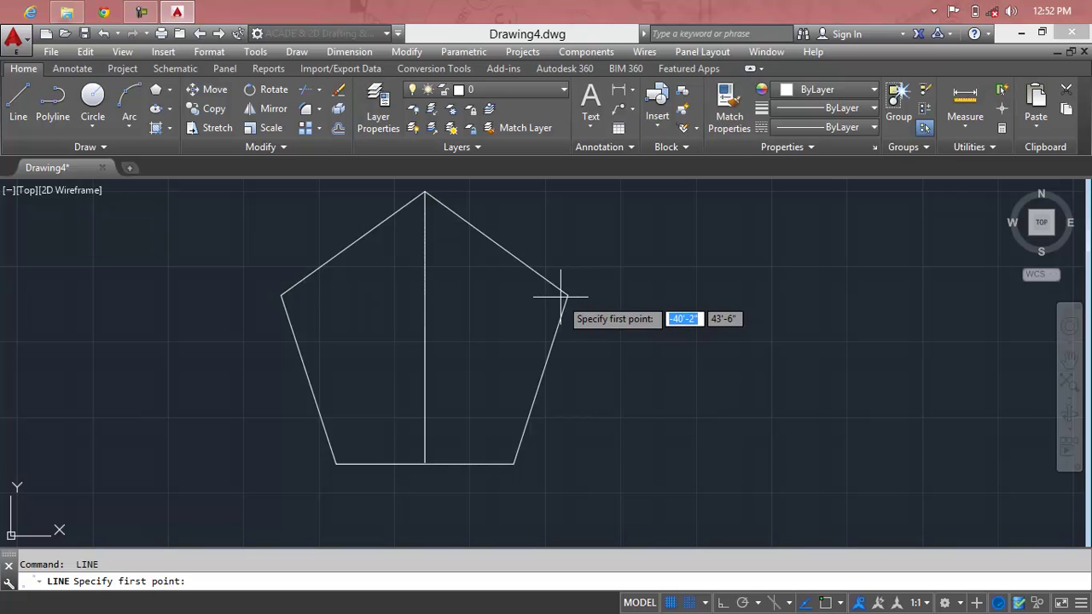
key("Return")
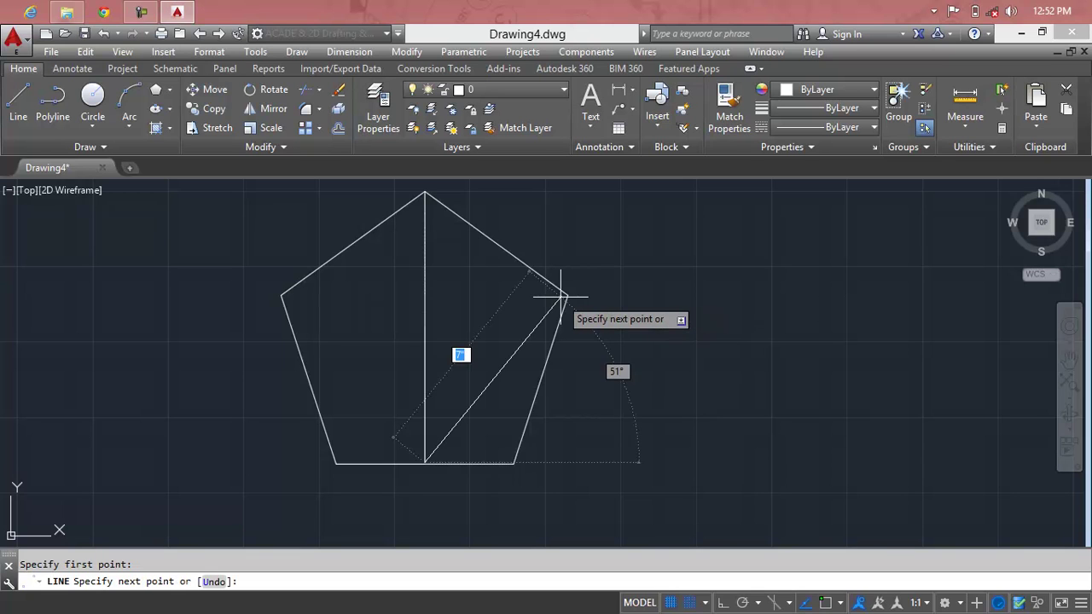
key("Escape")
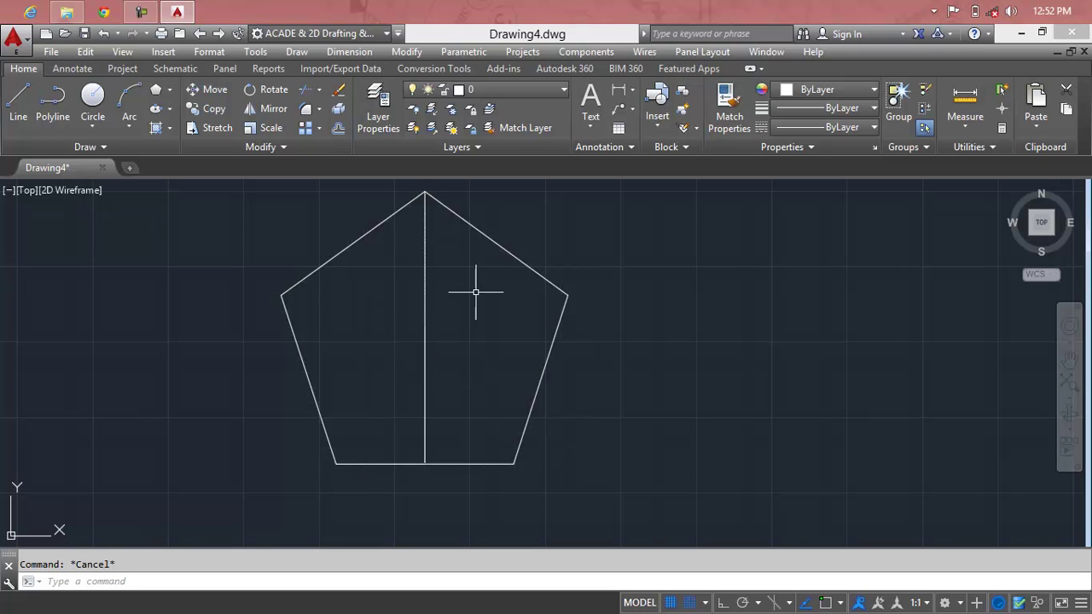
type("l")
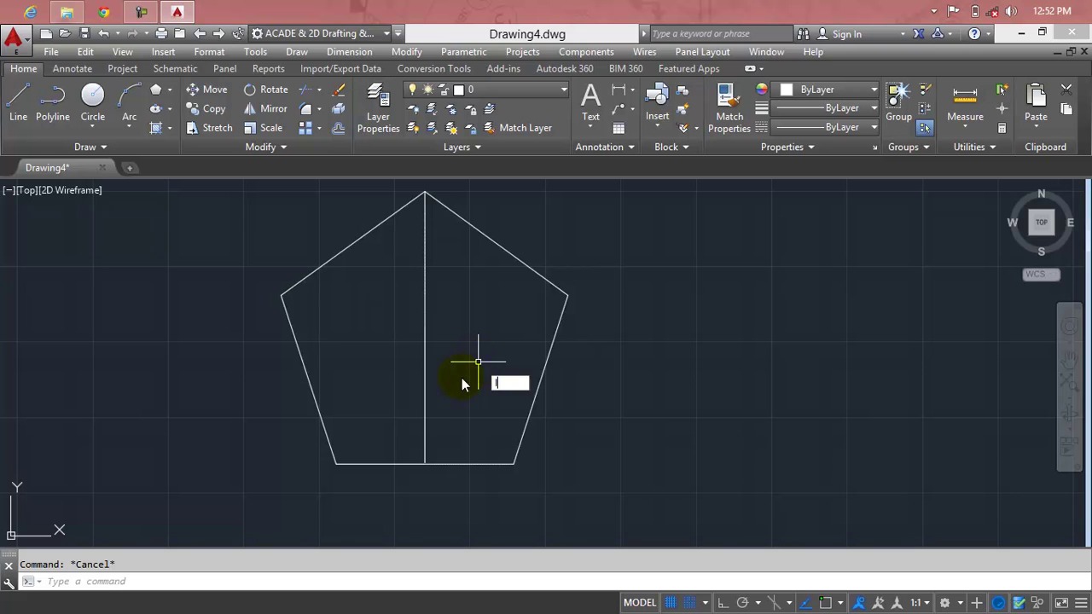
key("Return")
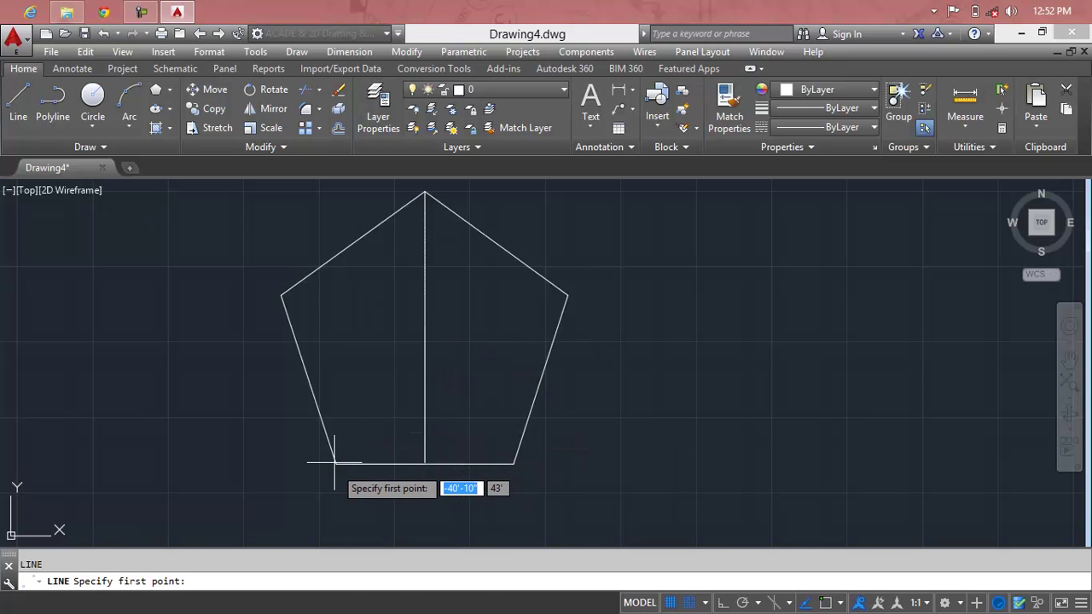
left_click(335, 463)
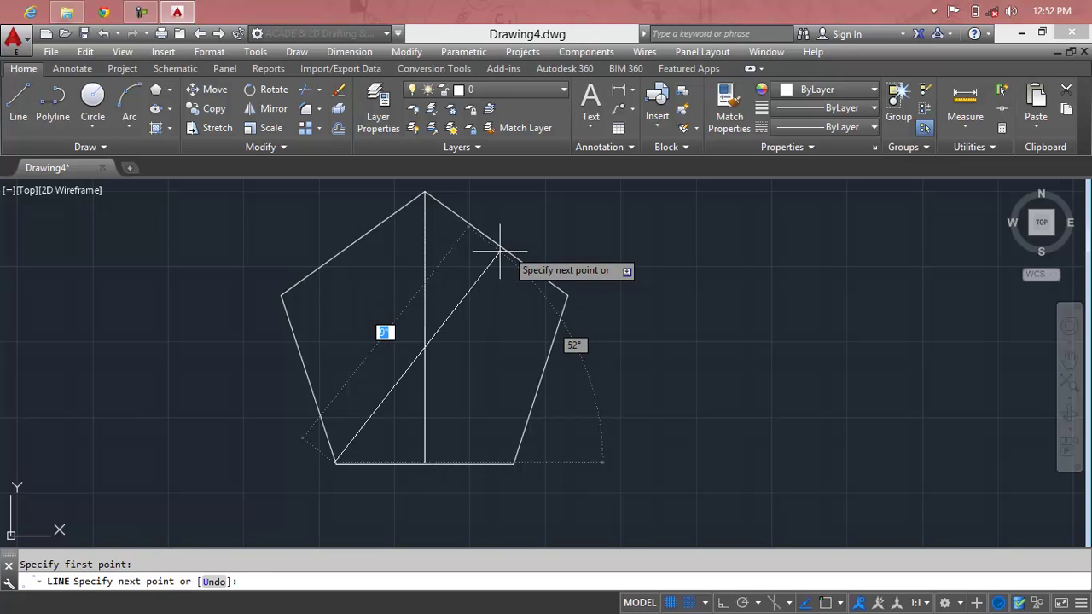
key("Escape")
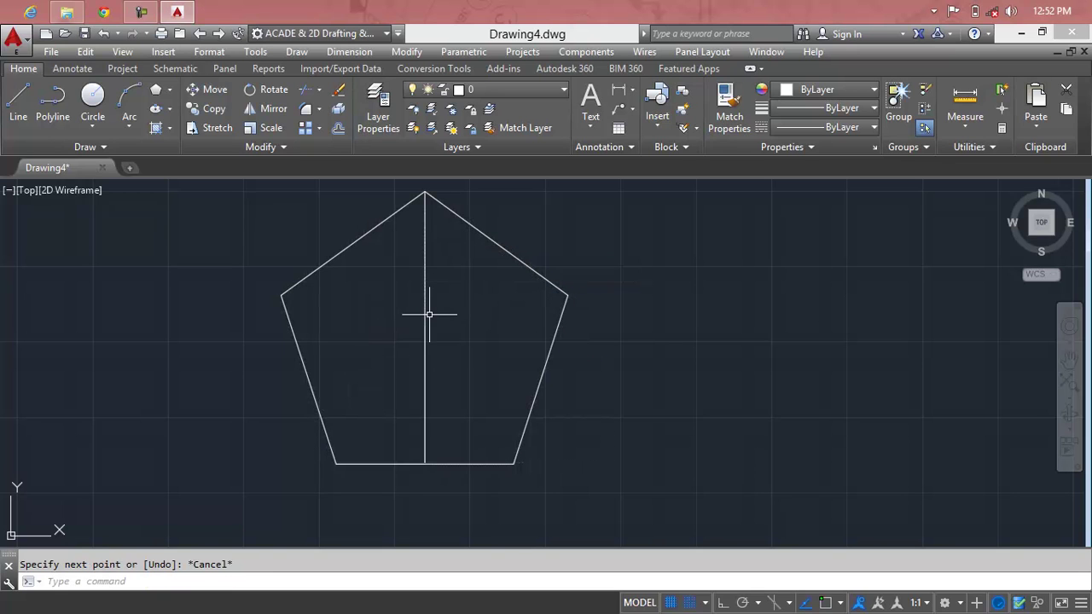
key("Delete")
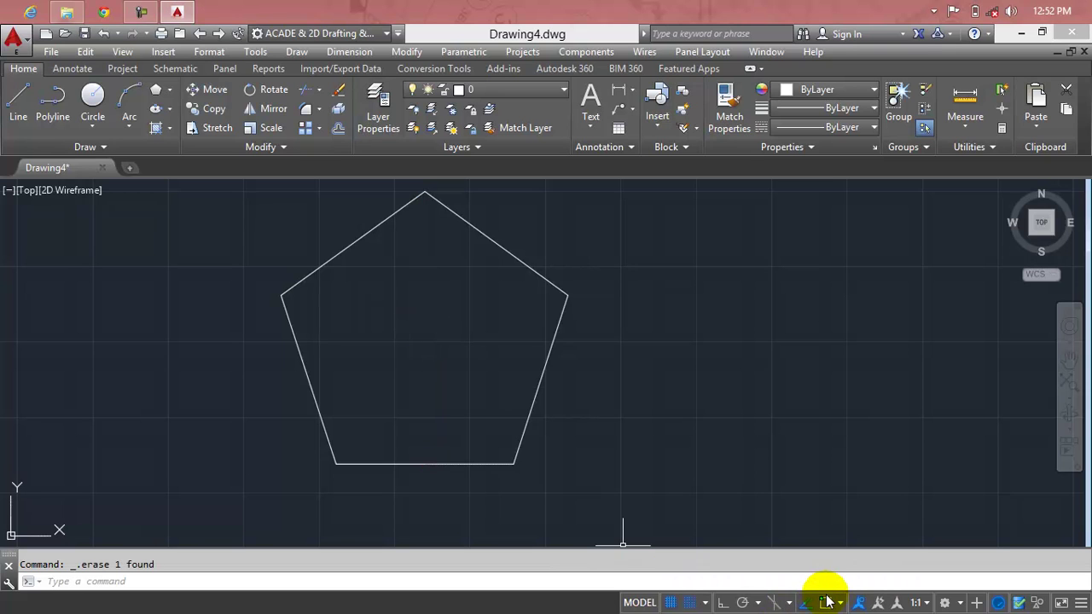
Step: Turn on every object snap mode in the Object Snap settings
left_click(840, 606)
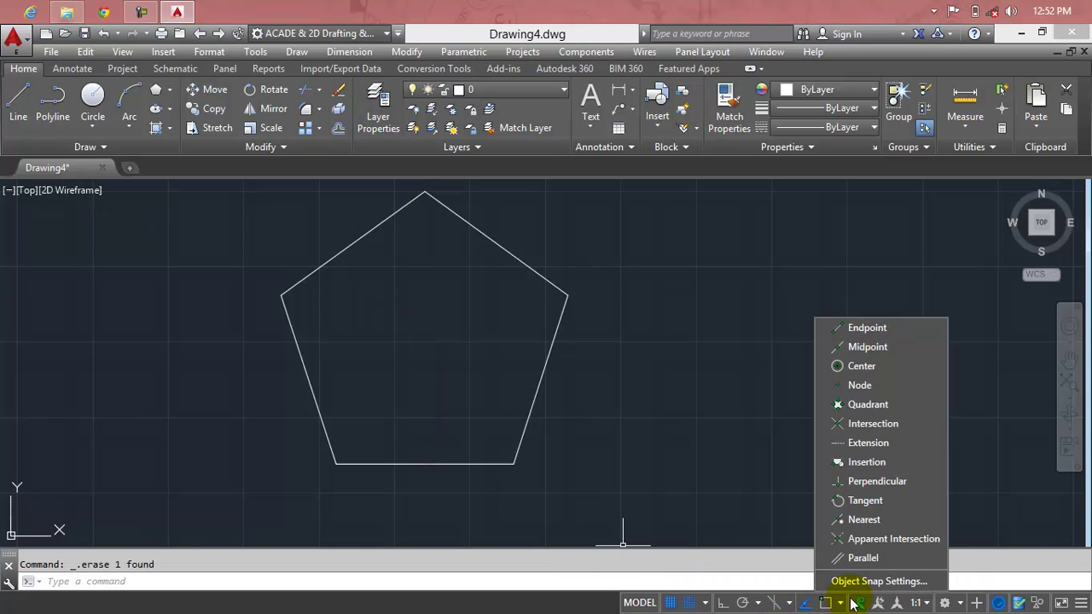
left_click(858, 583)
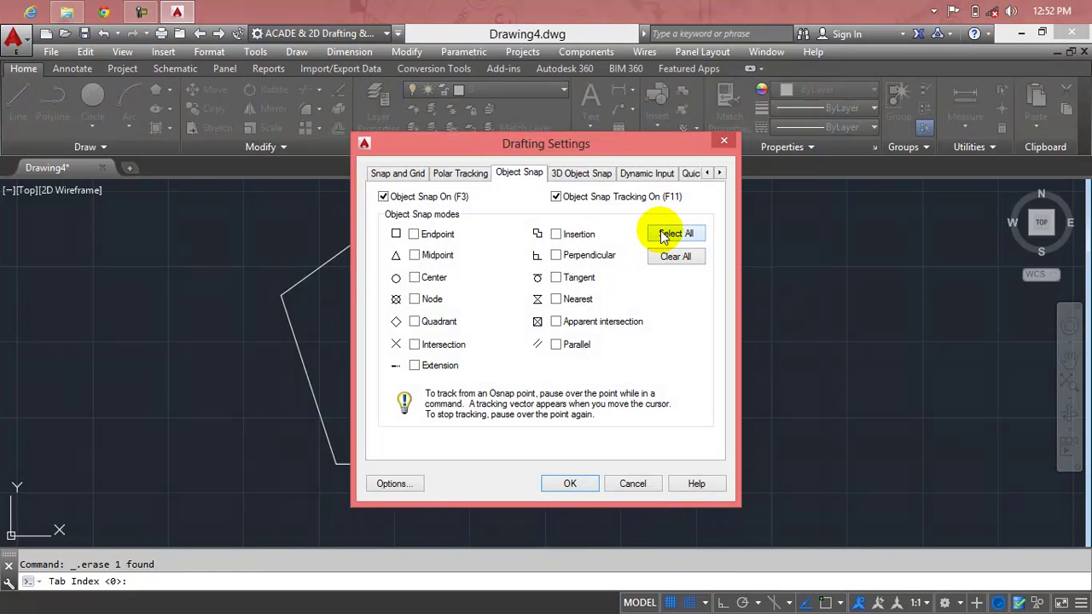
left_click(661, 235)
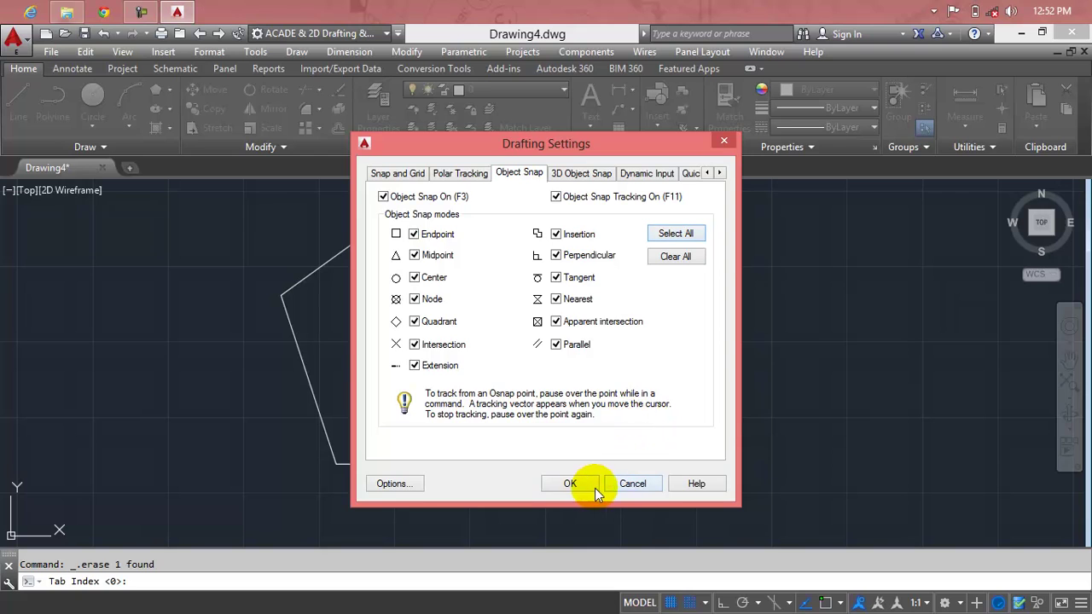
left_click(568, 484)
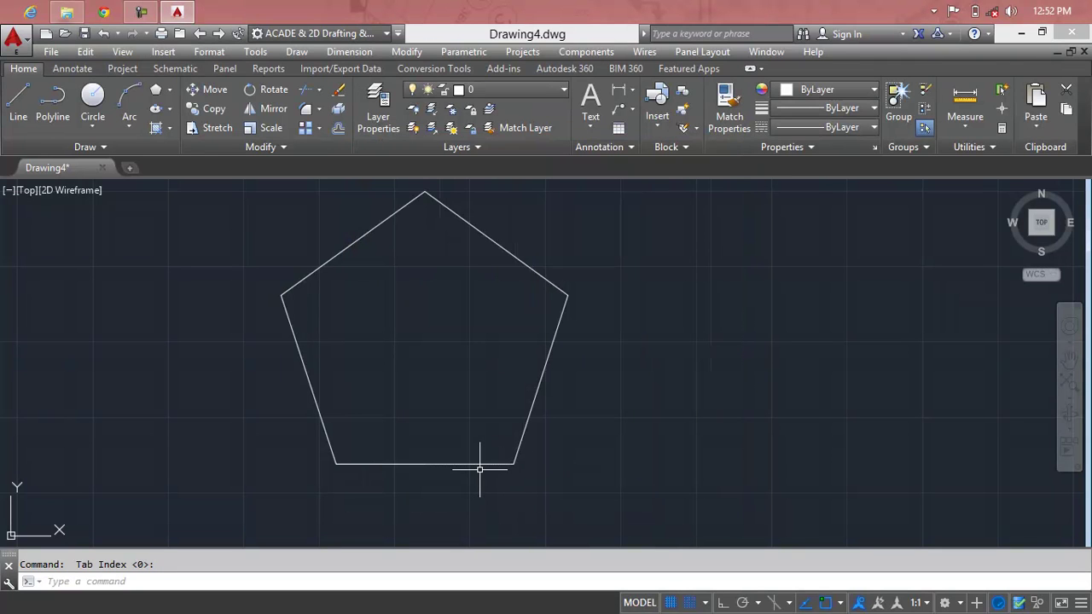
Step: Draw a line from the pentagon's top vertex to the bottom edge midpoint
type("l")
key("Return")
left_click(425, 190)
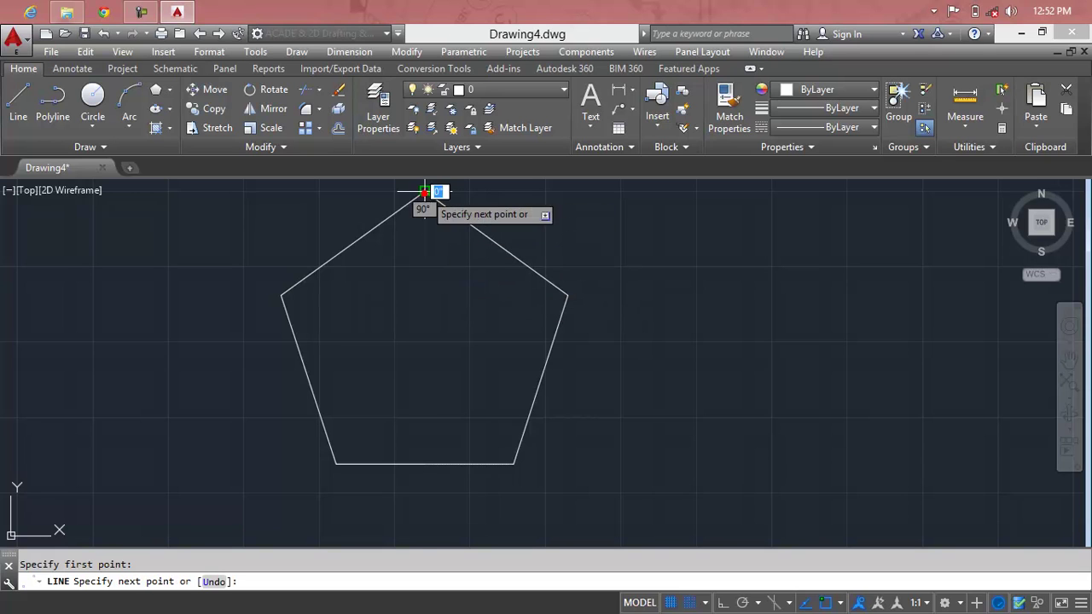
left_click(425, 464)
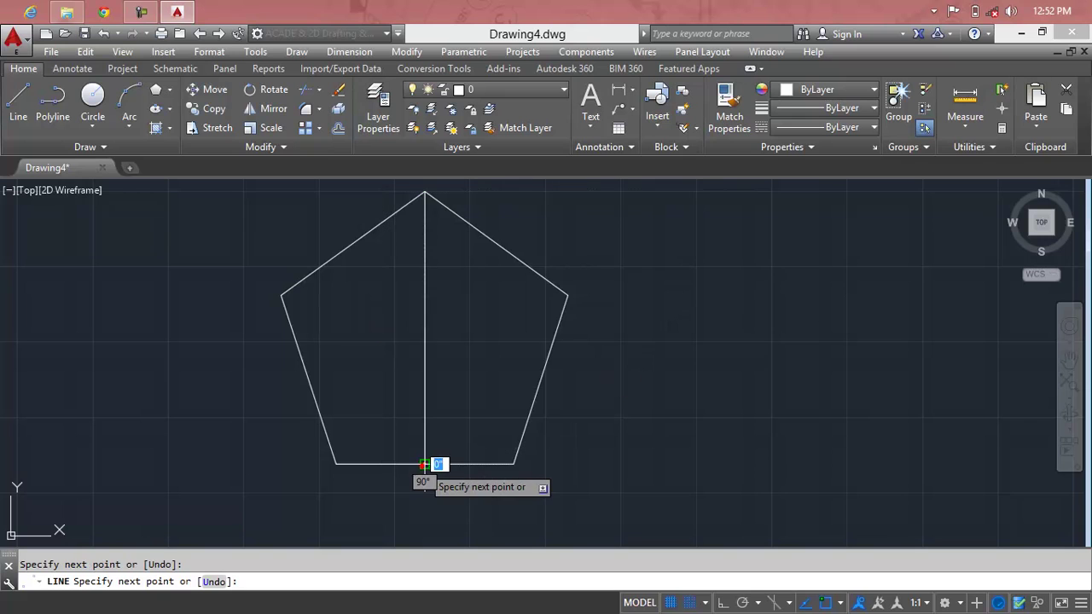
key("Return")
key("Return")
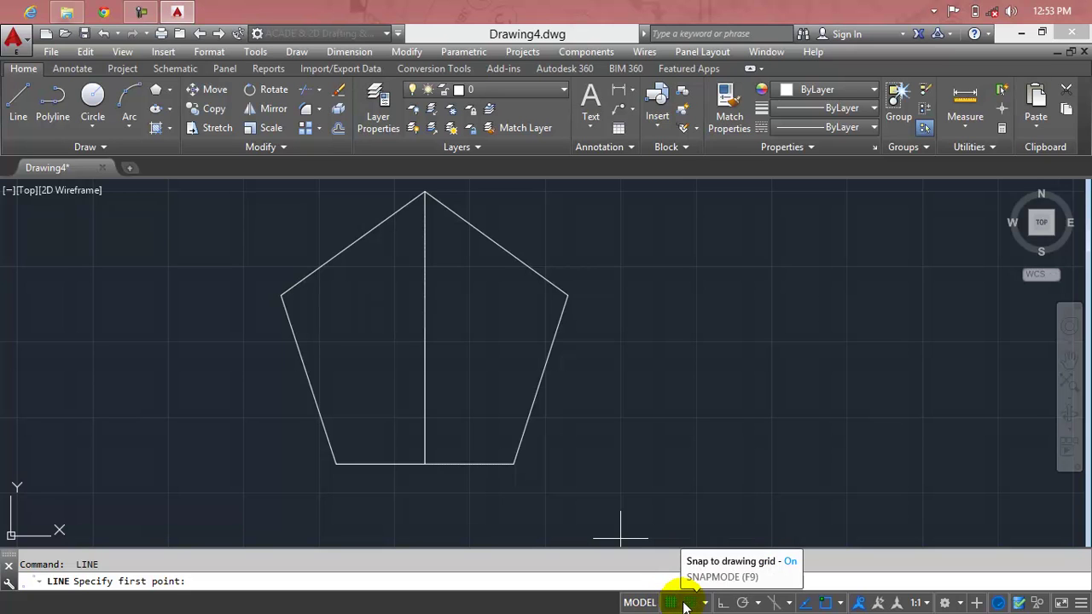
Step: Turn off grid Snap and draw two lines from the upper edge midpoints to the opposite lower corners
left_click(685, 604)
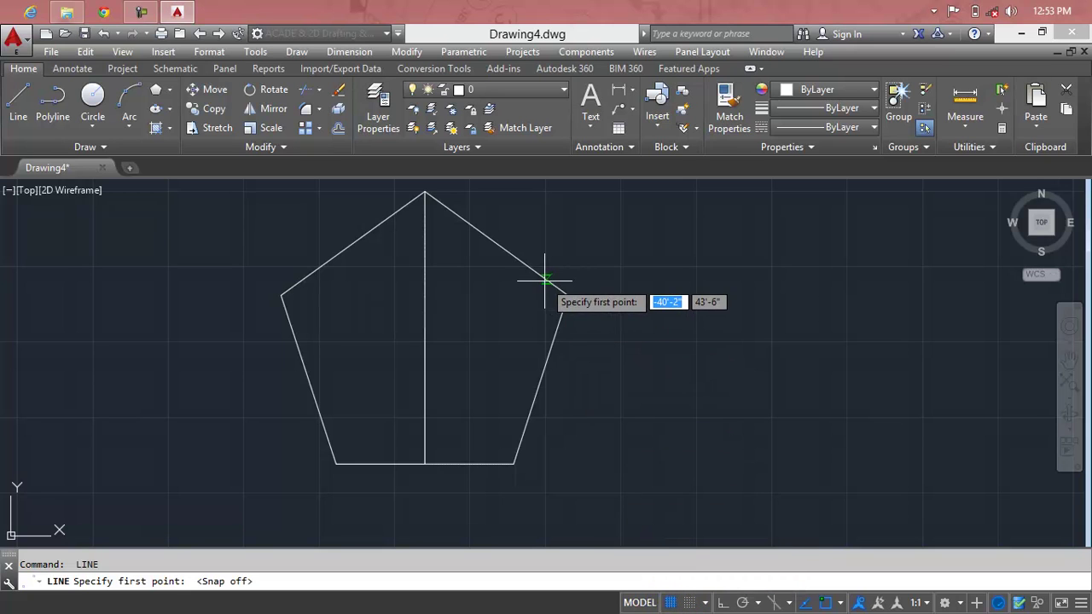
left_click(496, 244)
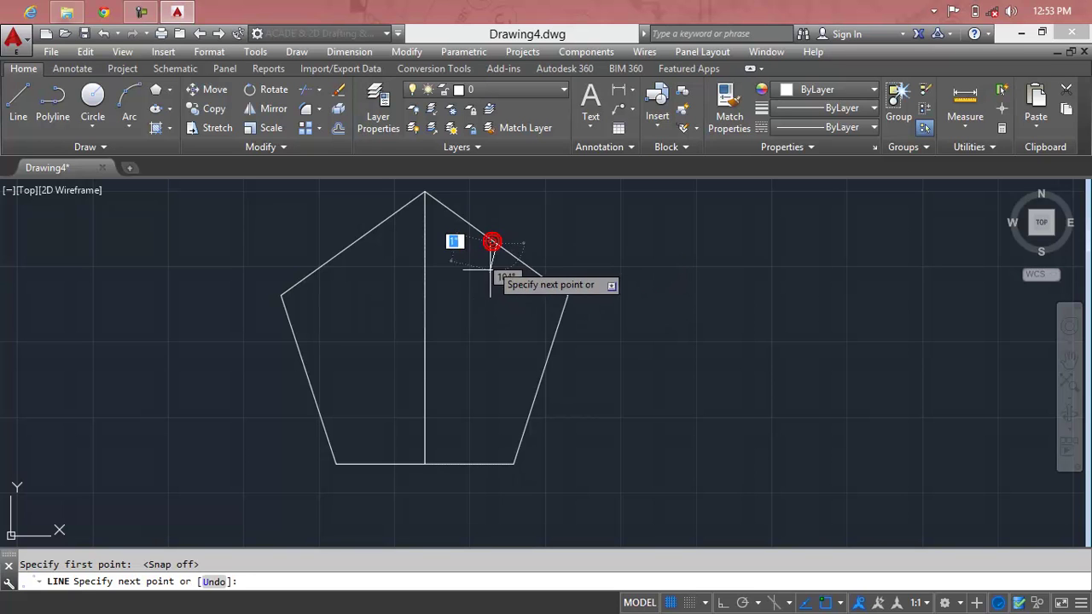
left_click(336, 465)
key("Return")
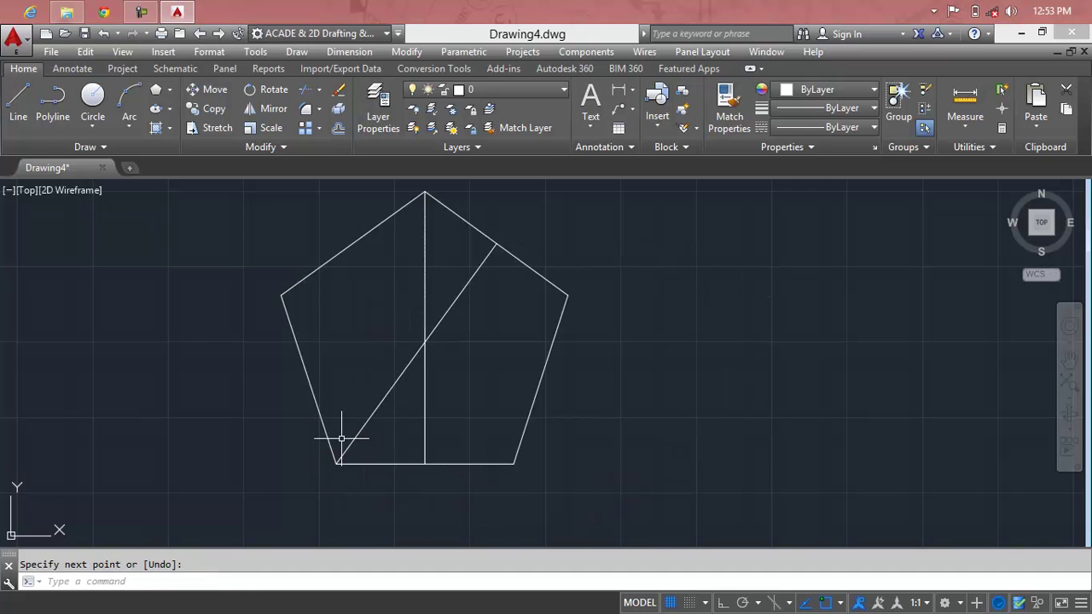
key("Return")
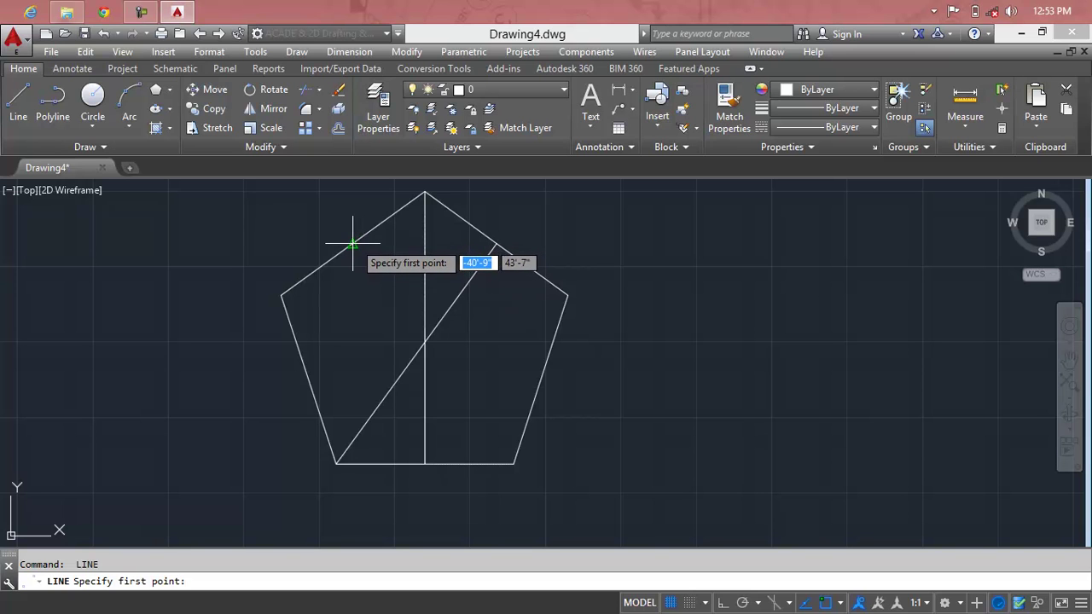
left_click(353, 245)
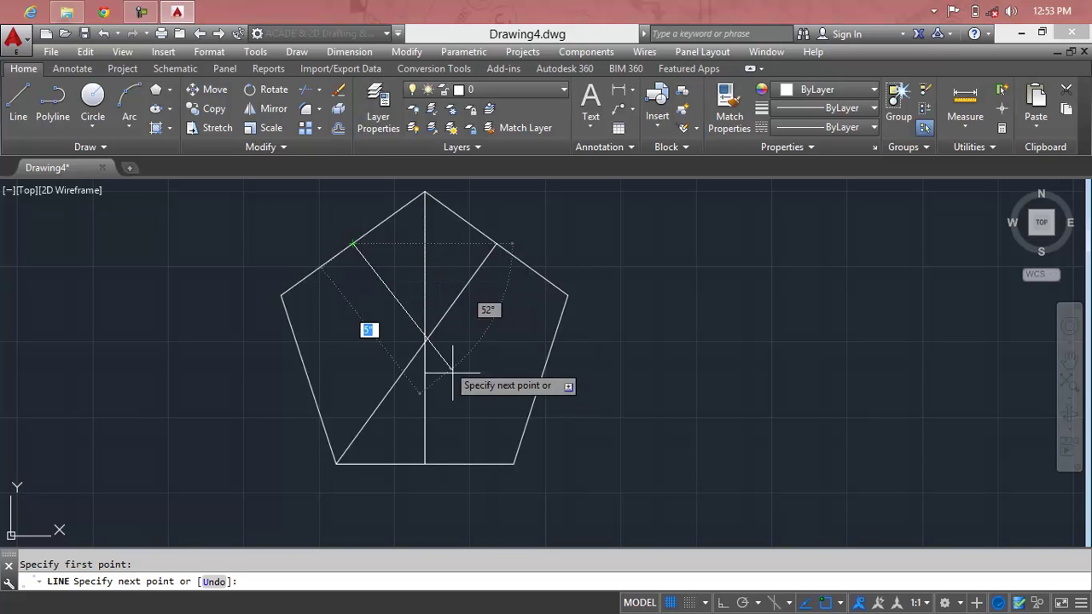
left_click(514, 466)
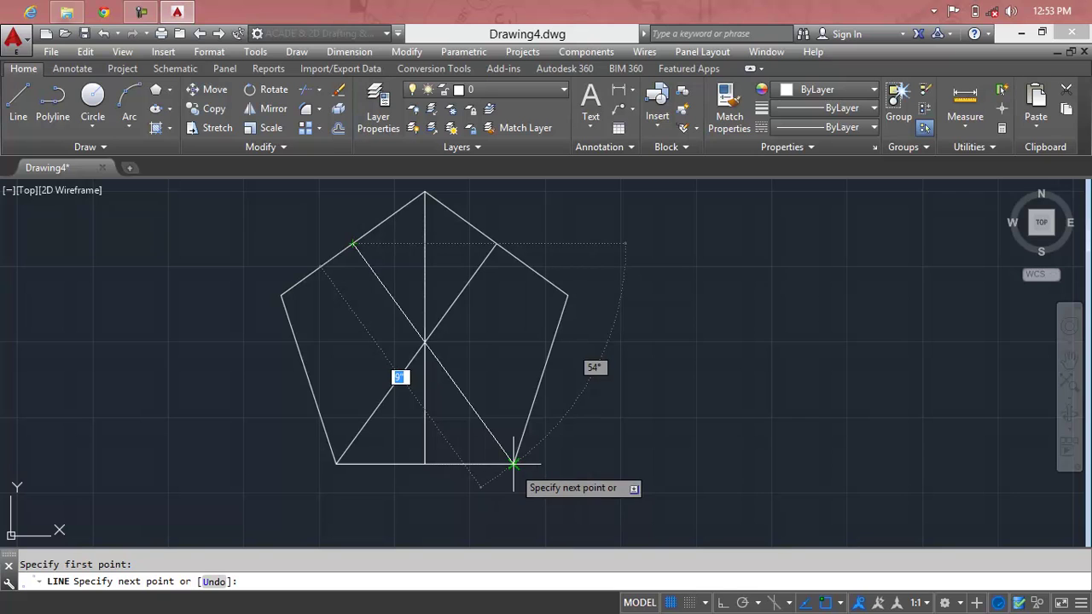
key("Return")
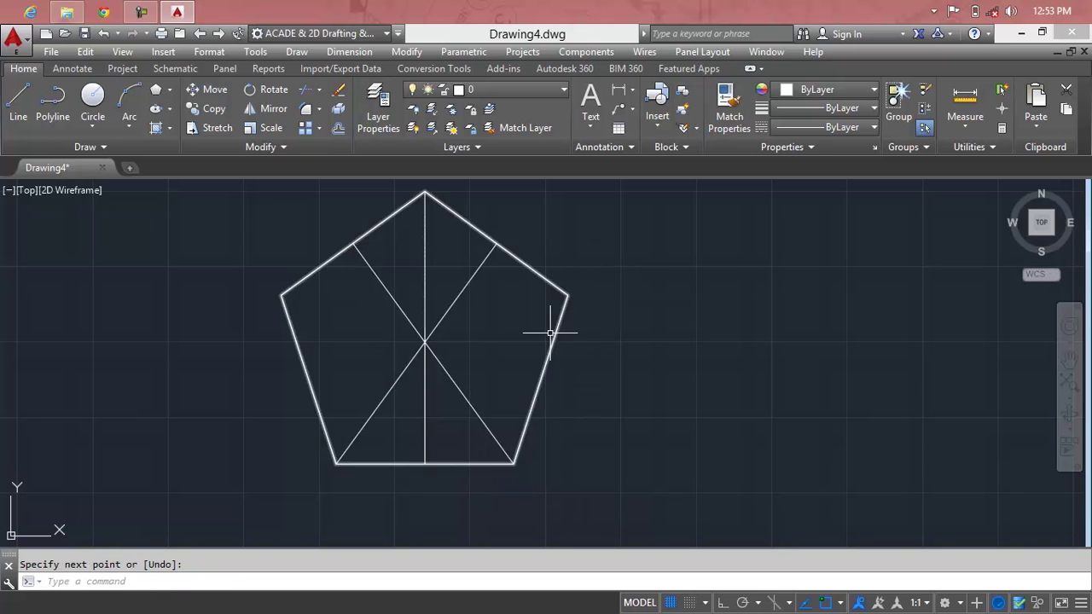
scroll(416, 340, "up", 5)
scroll(418, 342, "up", 1)
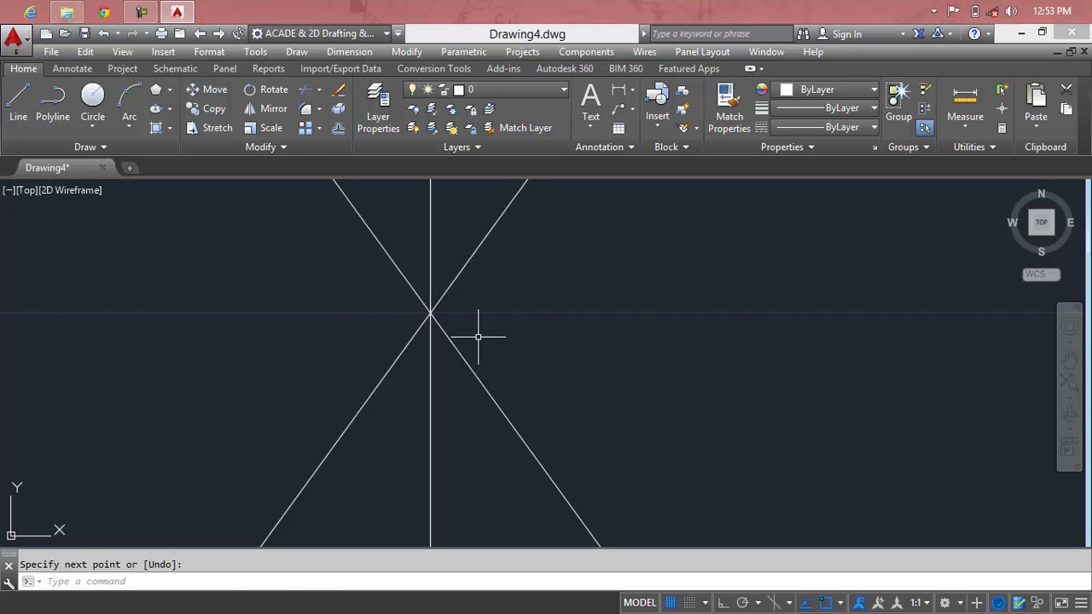
Step: Cancel the LINE command that was started by mistake
left_click(478, 337)
type("c")
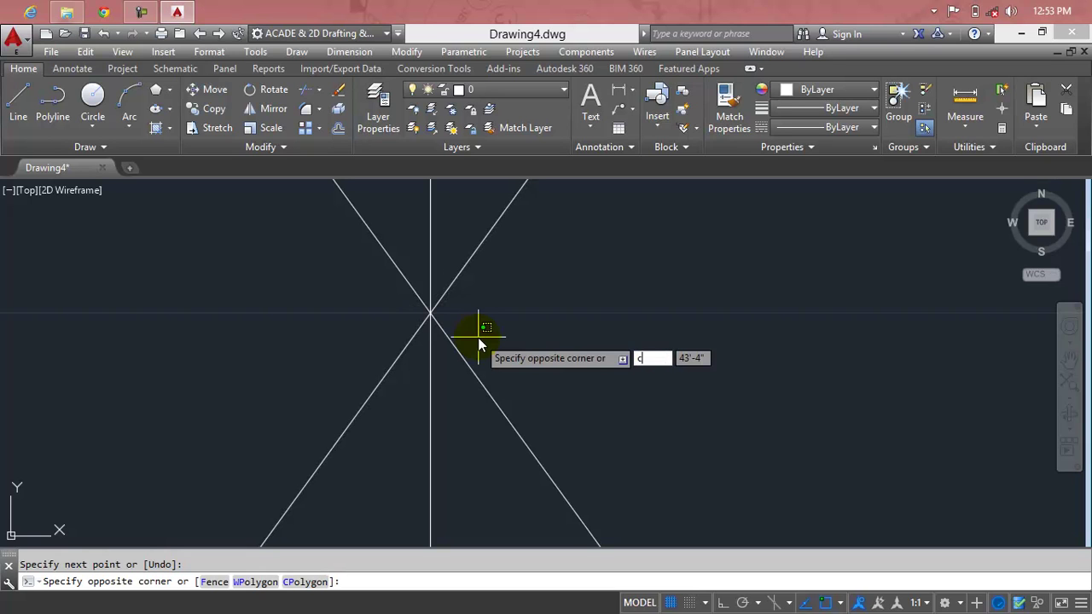
key("Return")
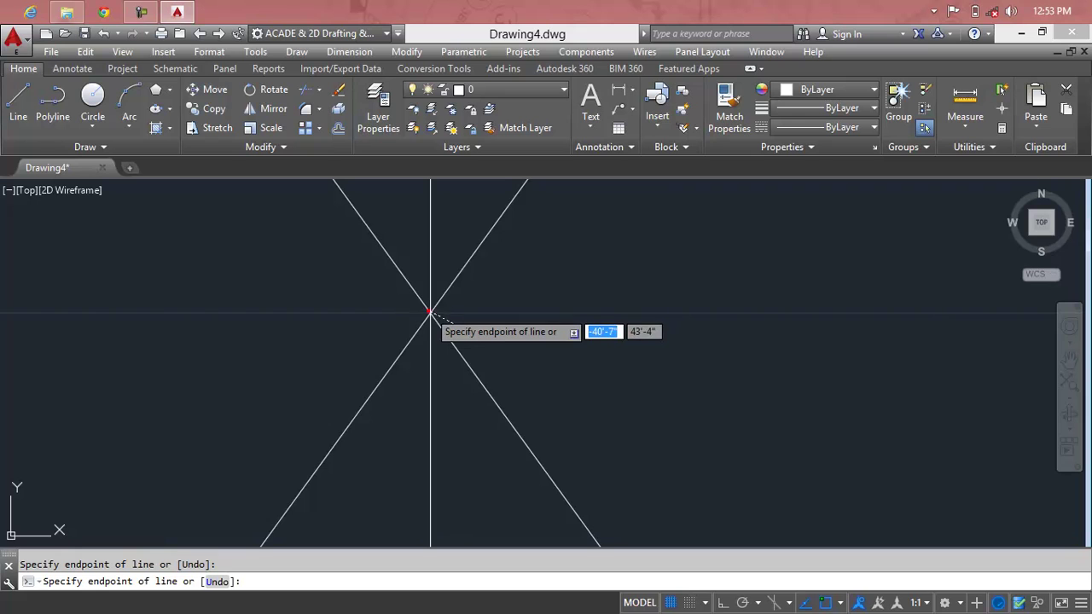
key("Escape")
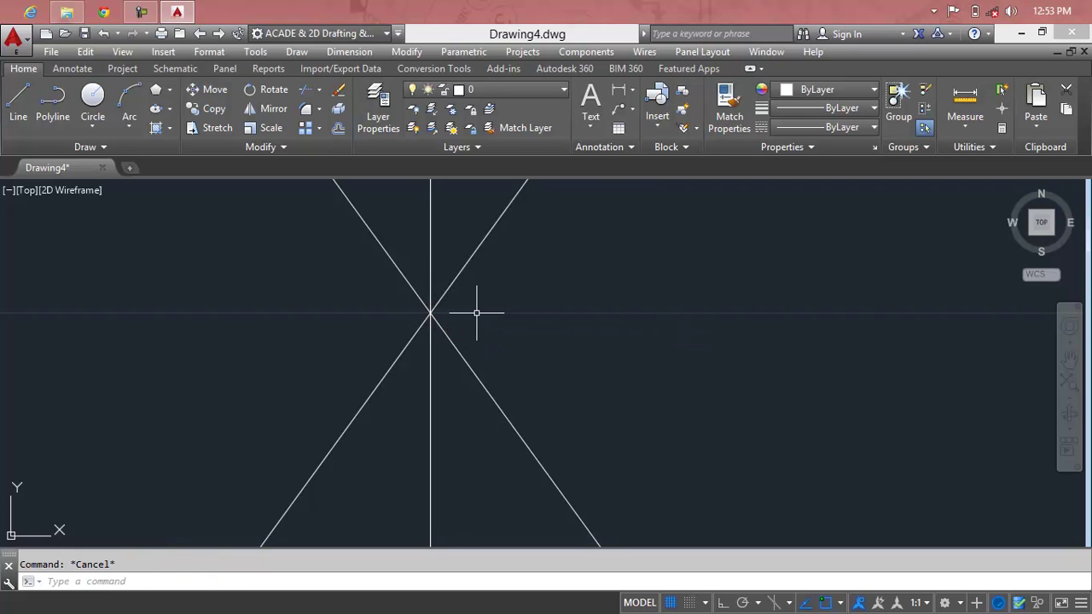
Step: Draw a radius-5 circle centred at the lines' intersection, then shift the view left
type("c")
key("Return")
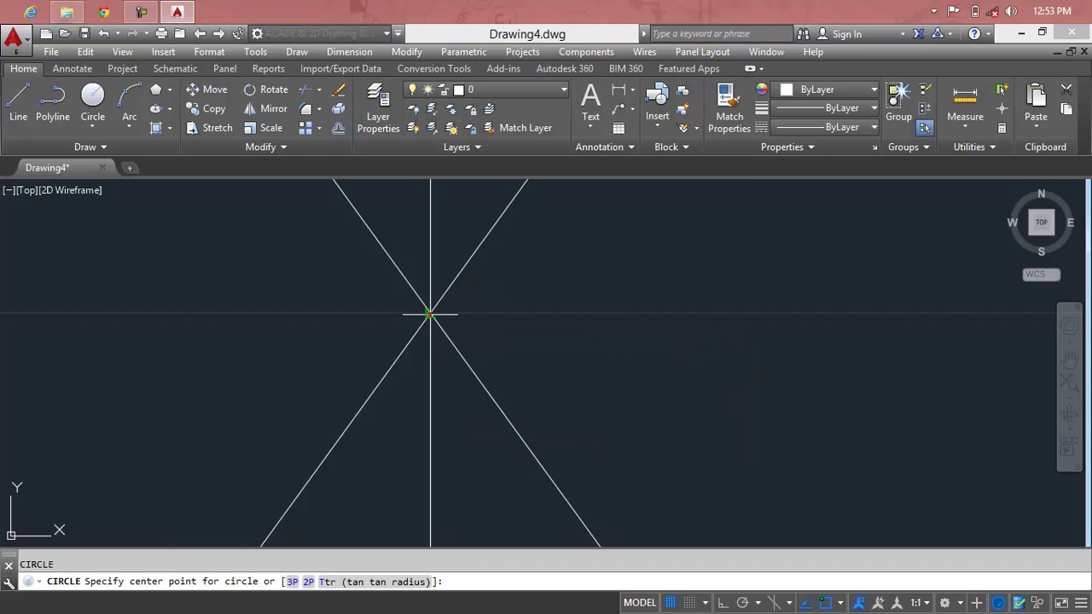
left_click(431, 314)
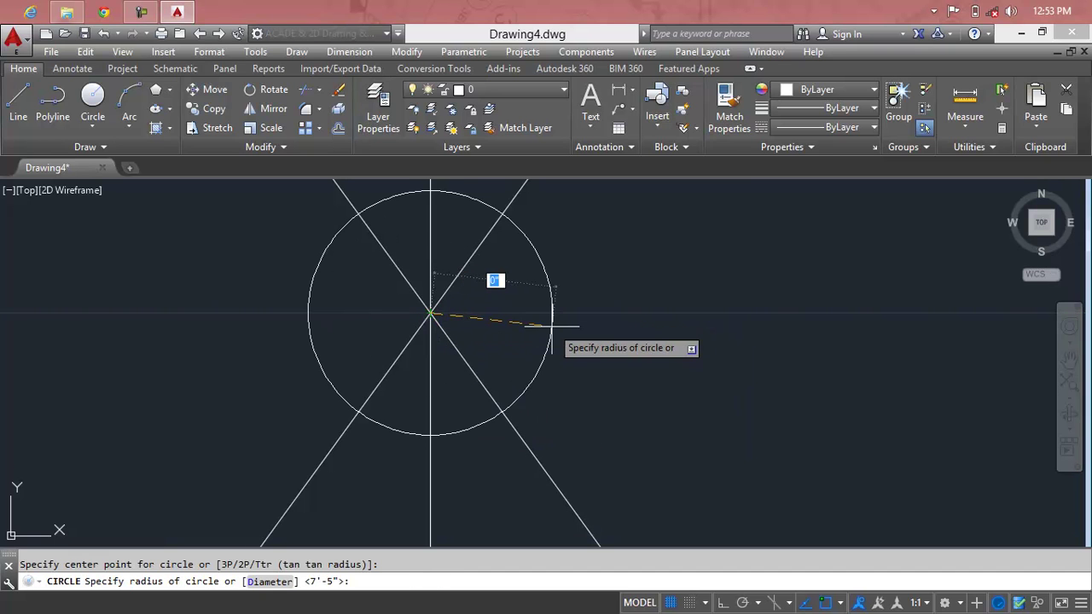
key("Return")
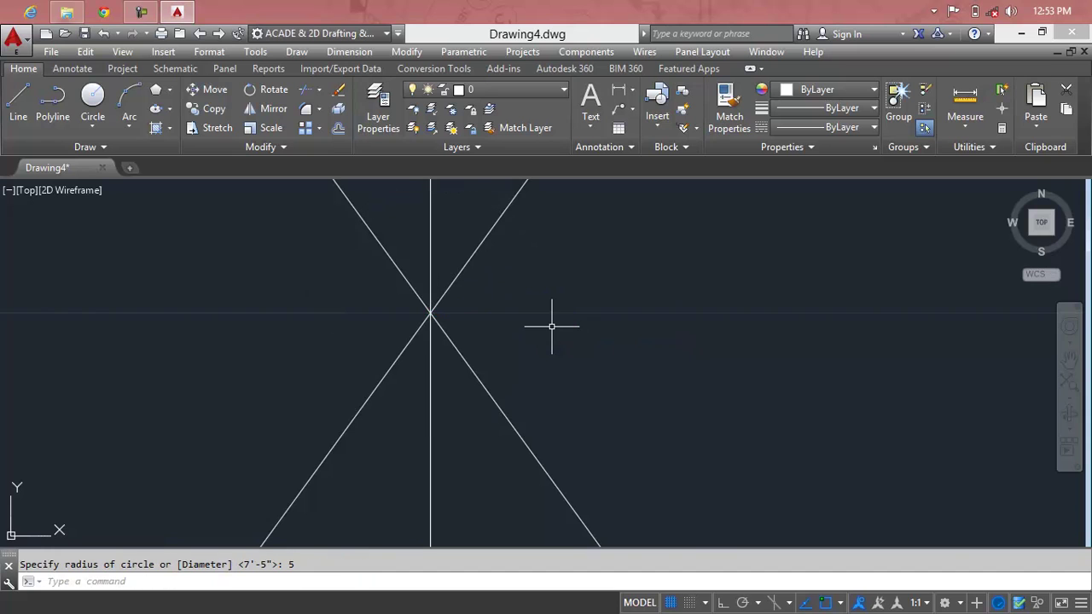
scroll(556, 329, "down", 3)
scroll(556, 335, "down", 3)
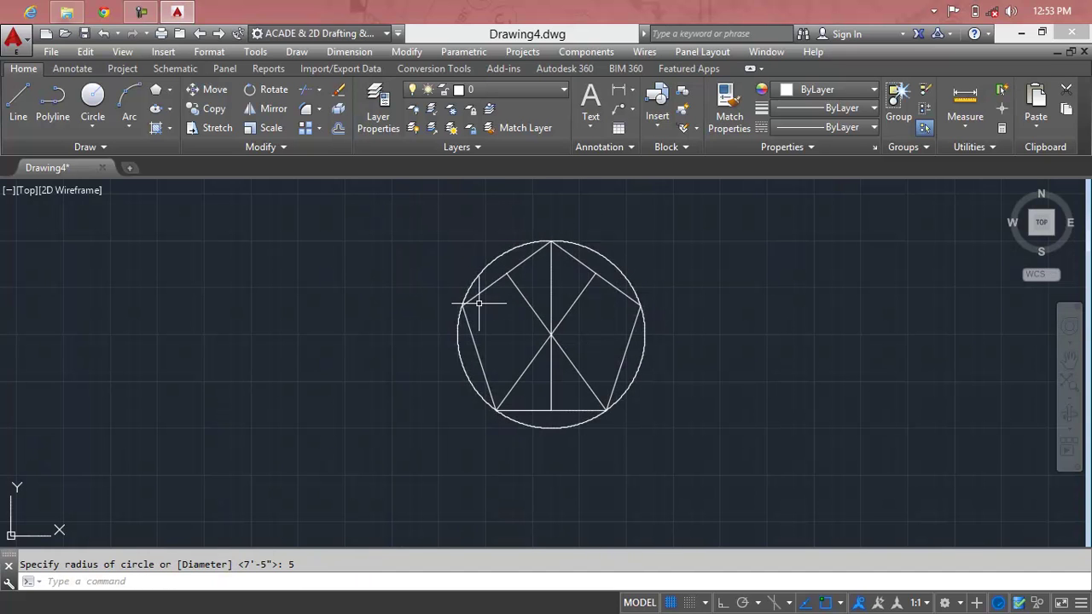
scroll(522, 257, "up", 5)
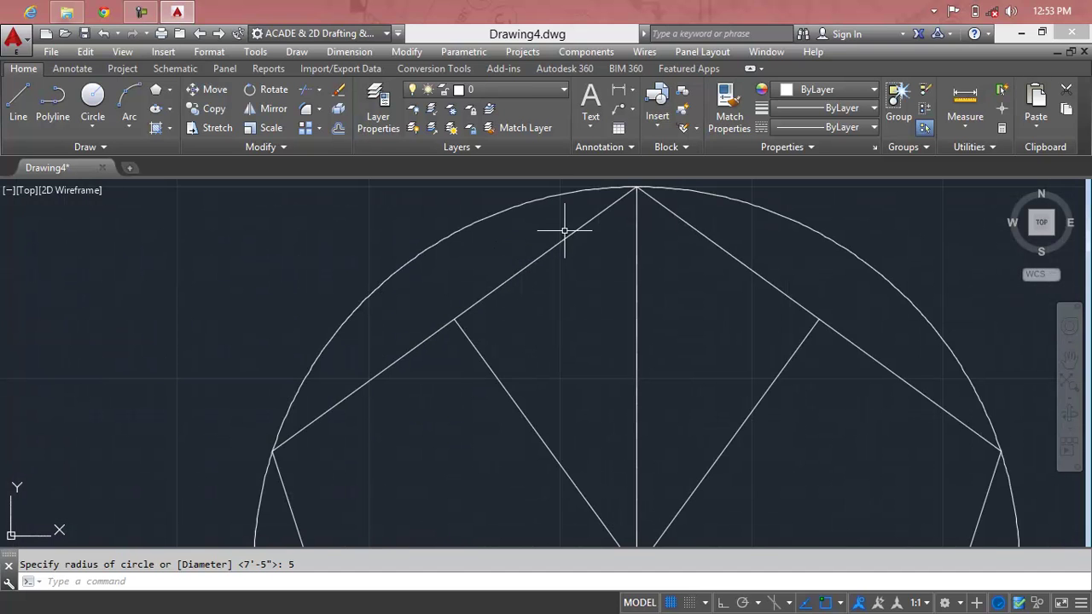
scroll(495, 312, "down", 4)
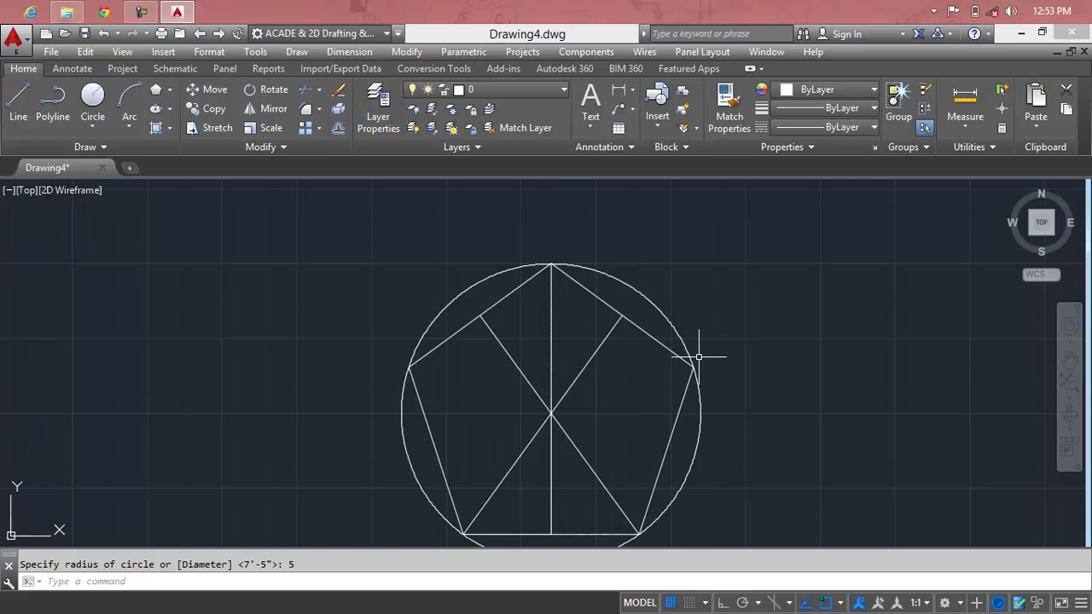
scroll(698, 357, "down", 4)
middle_click_drag(700, 354, 324, 343)
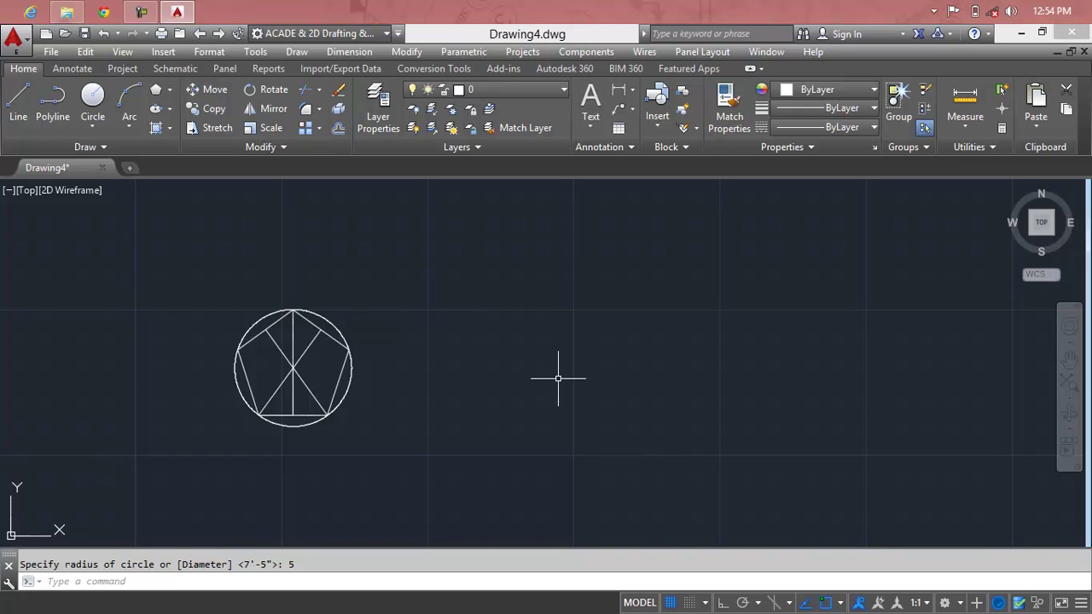
Step: Draw a 6-sided polygon circumscribed about a radius-5 circle, right of the pentagon
type("p")
key("Return")
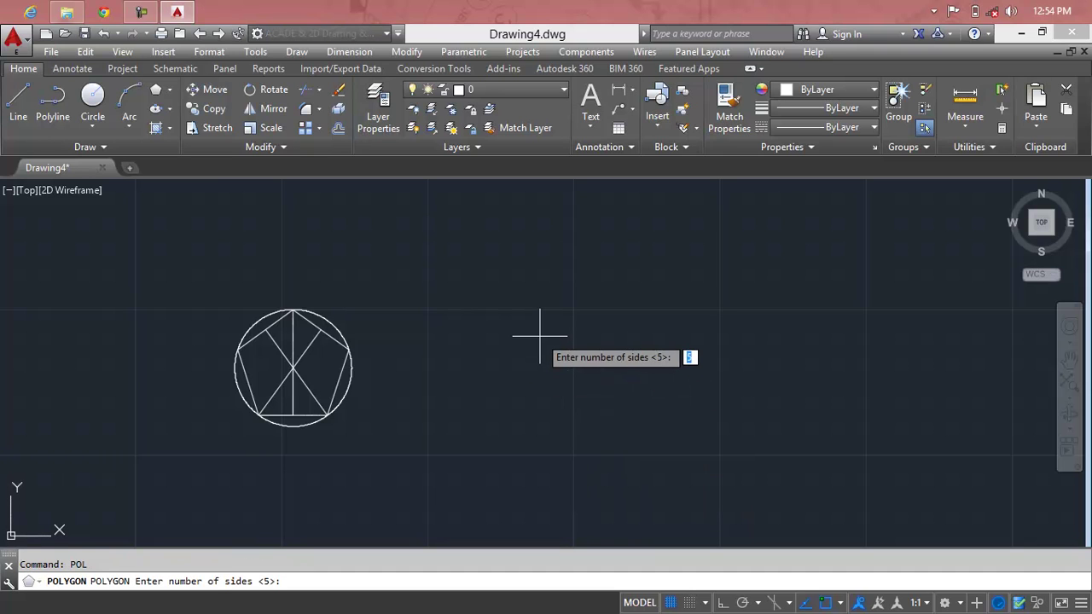
type("6")
key("Return")
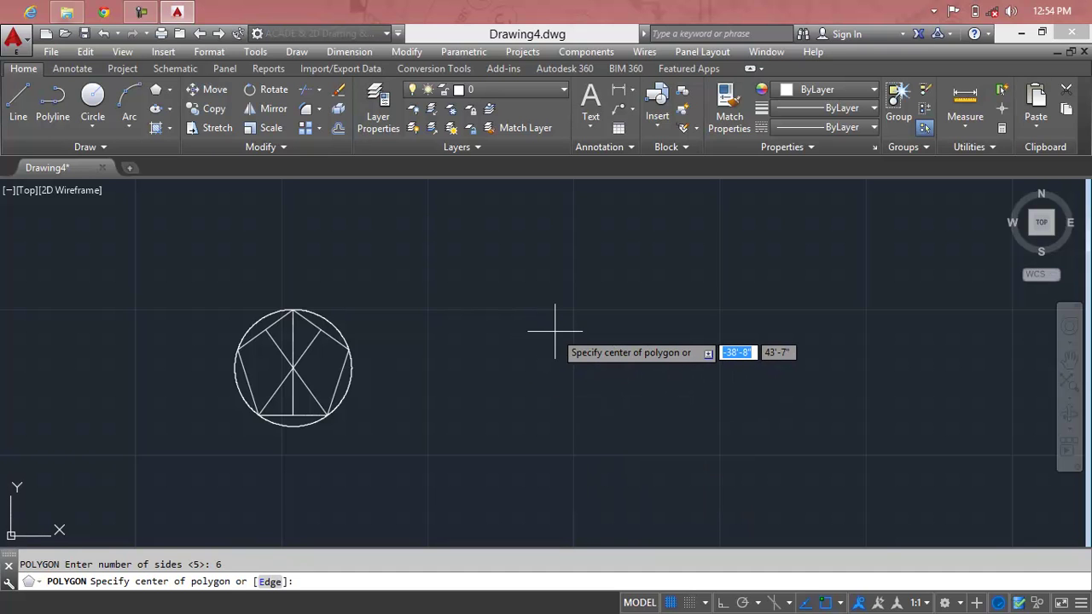
left_click(618, 345)
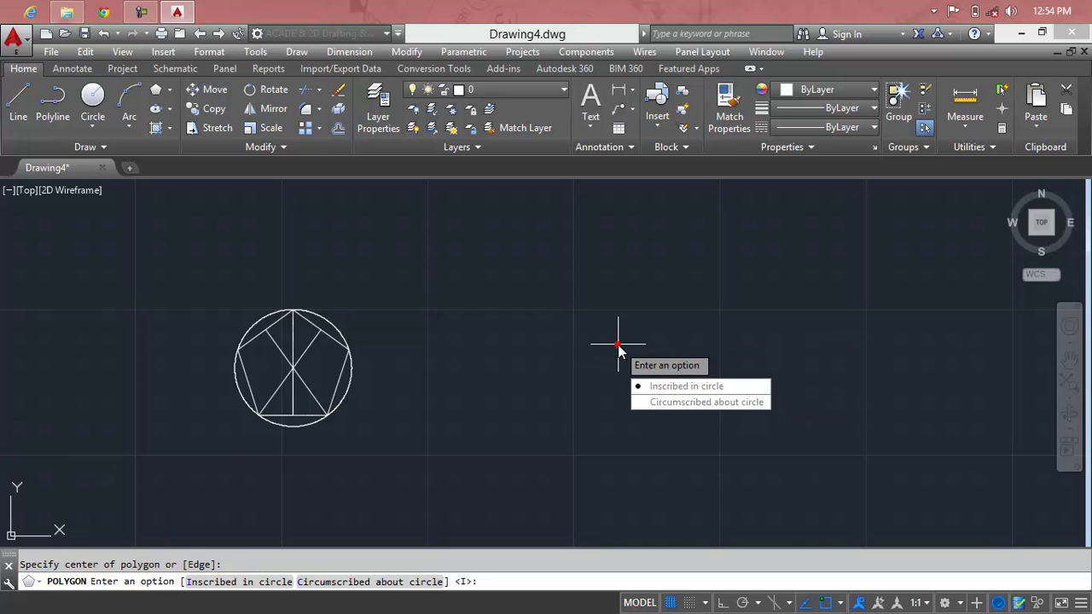
left_click(658, 403)
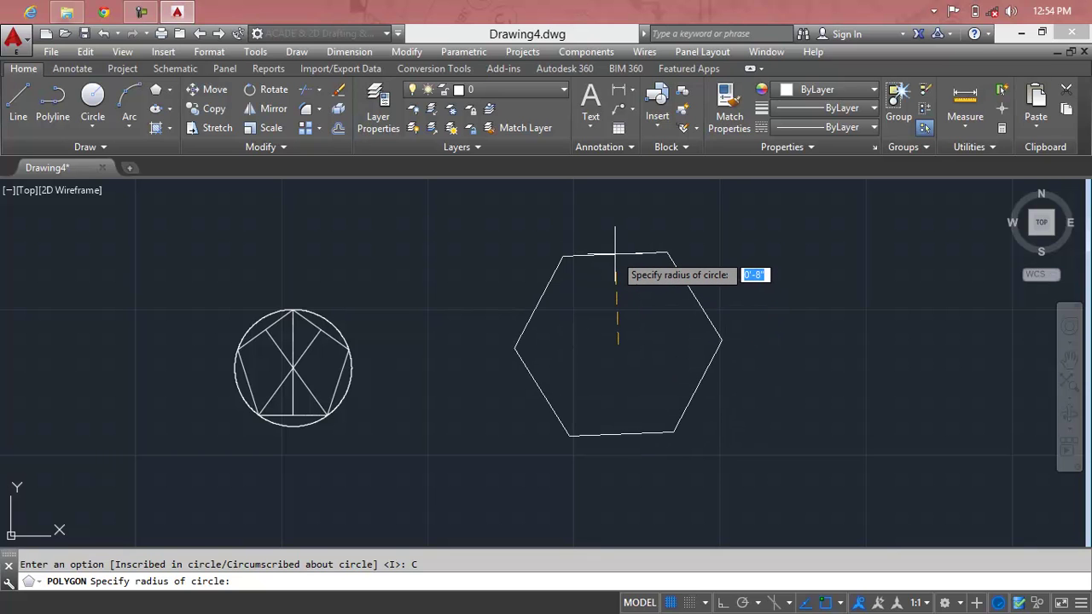
type("5")
key("Return")
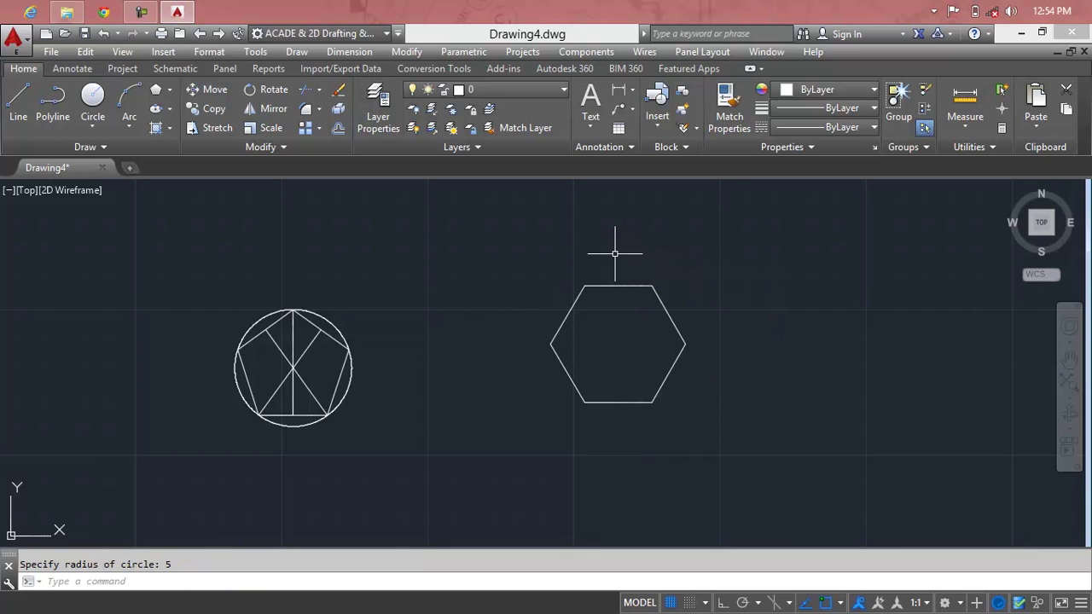
scroll(608, 284, "up", 2)
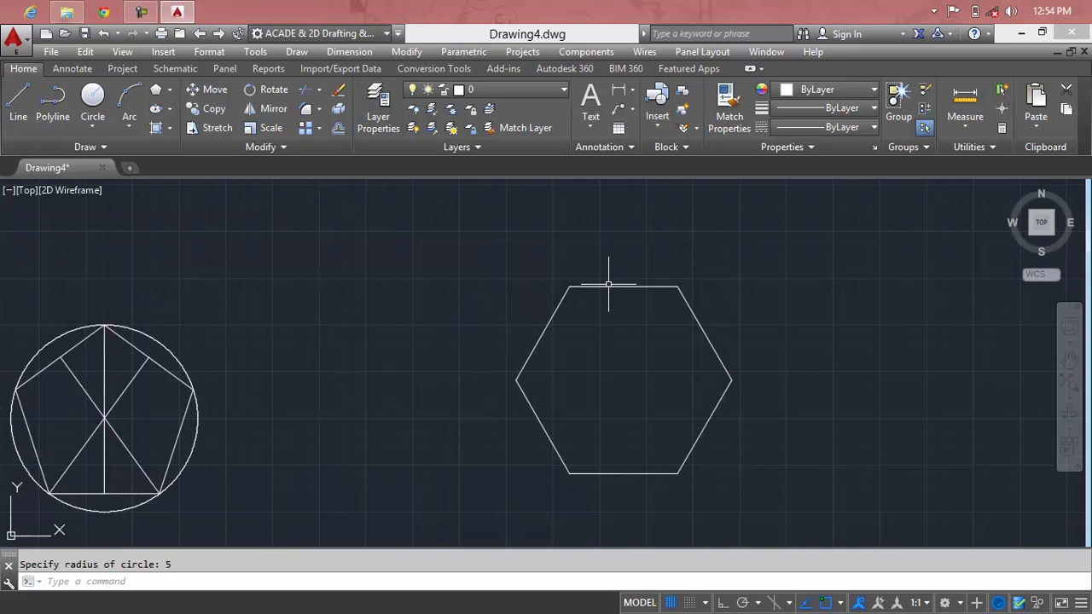
left_click(614, 291)
key("Return")
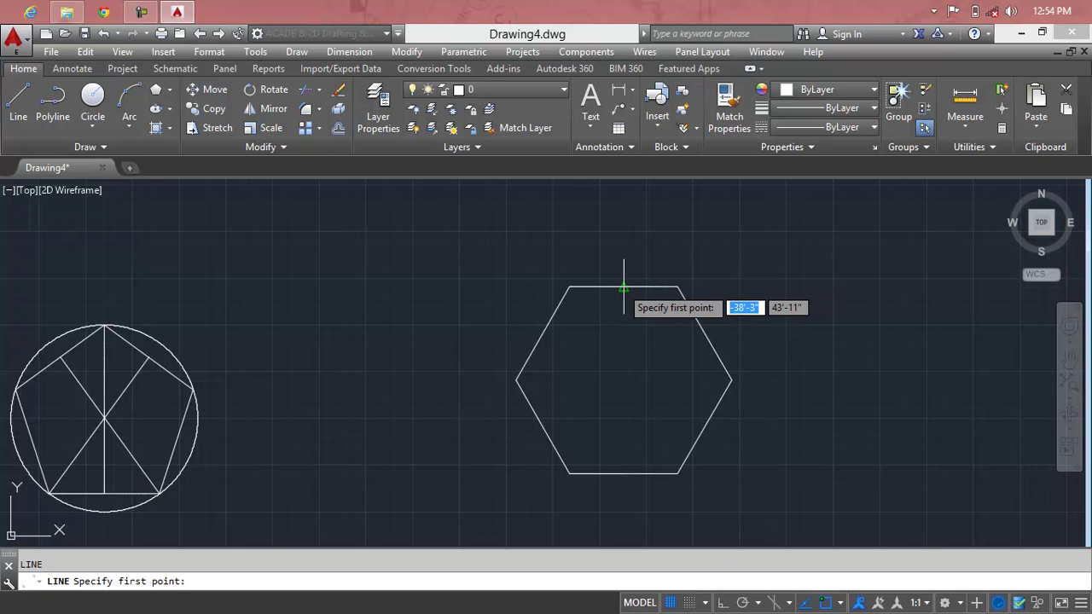
Step: Draw the hexagon's vertical line between top and bottom edge midpoints and its horizontal line between side vertices
left_click(624, 287)
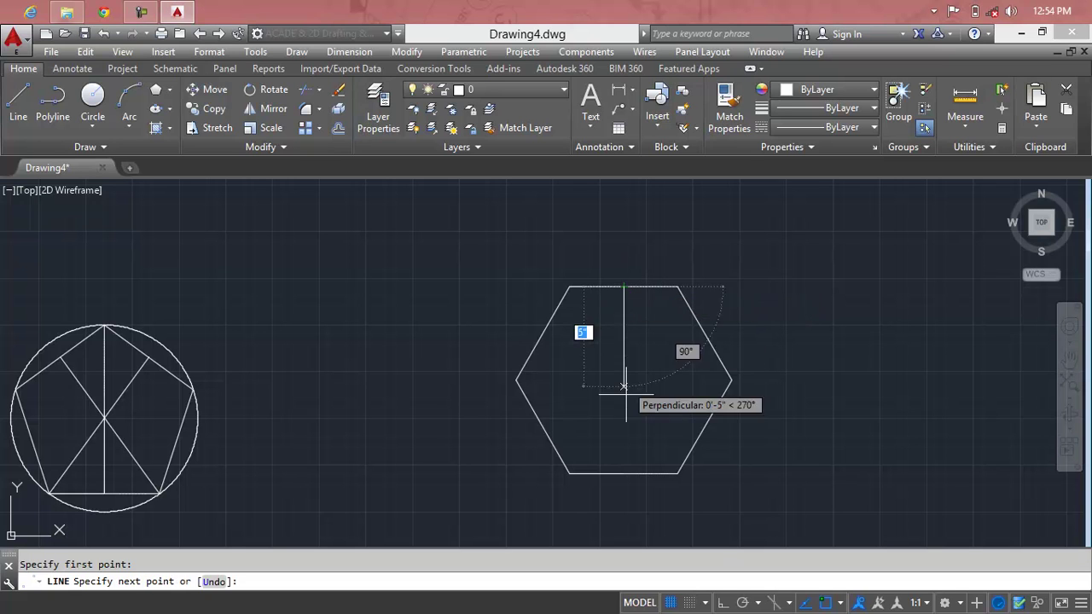
left_click(624, 473)
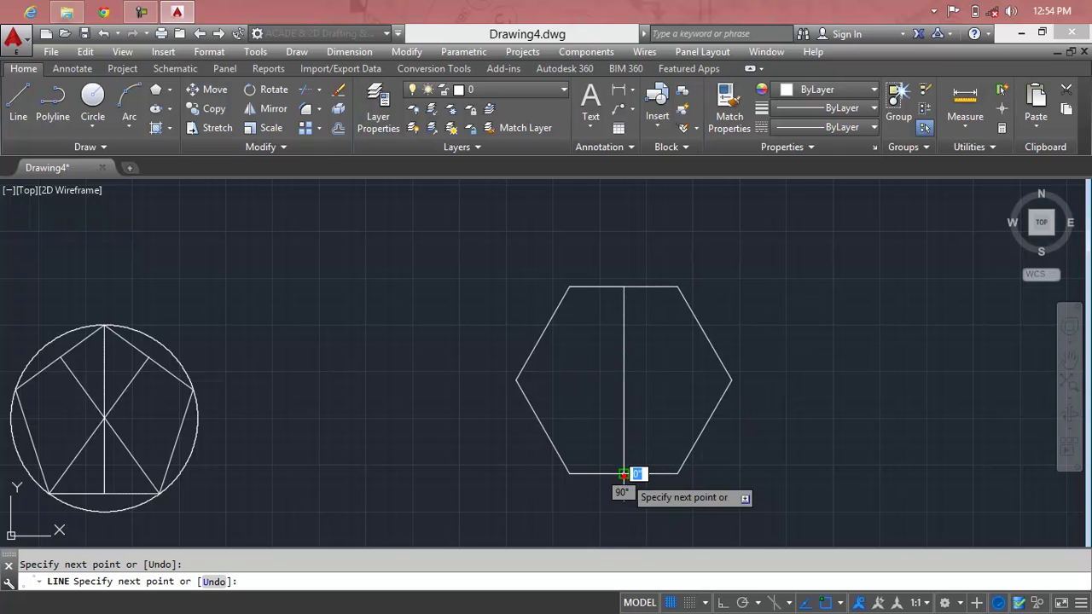
key("Return")
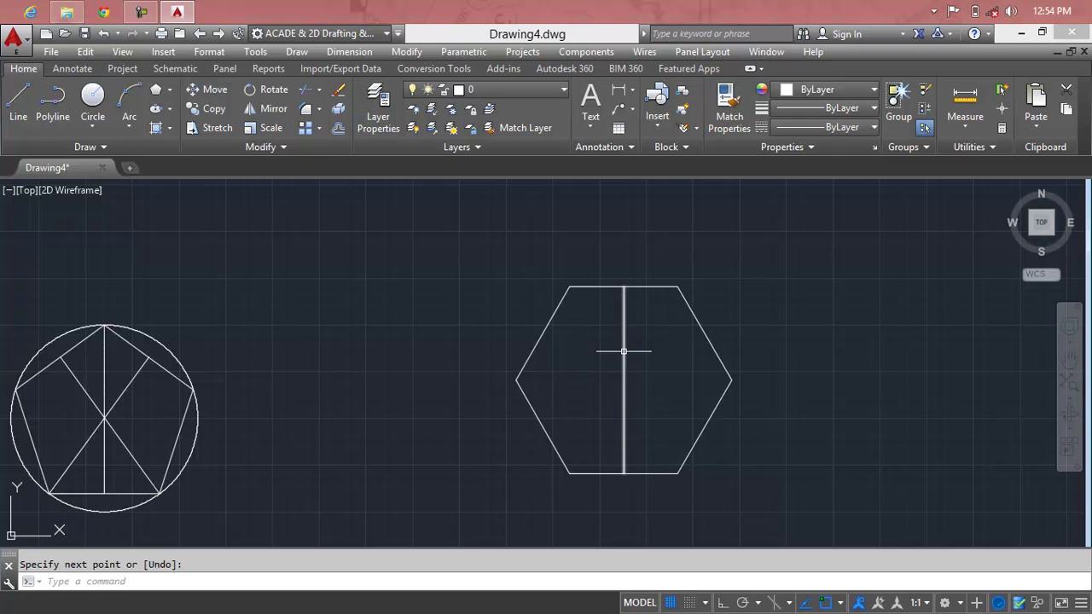
key("Return")
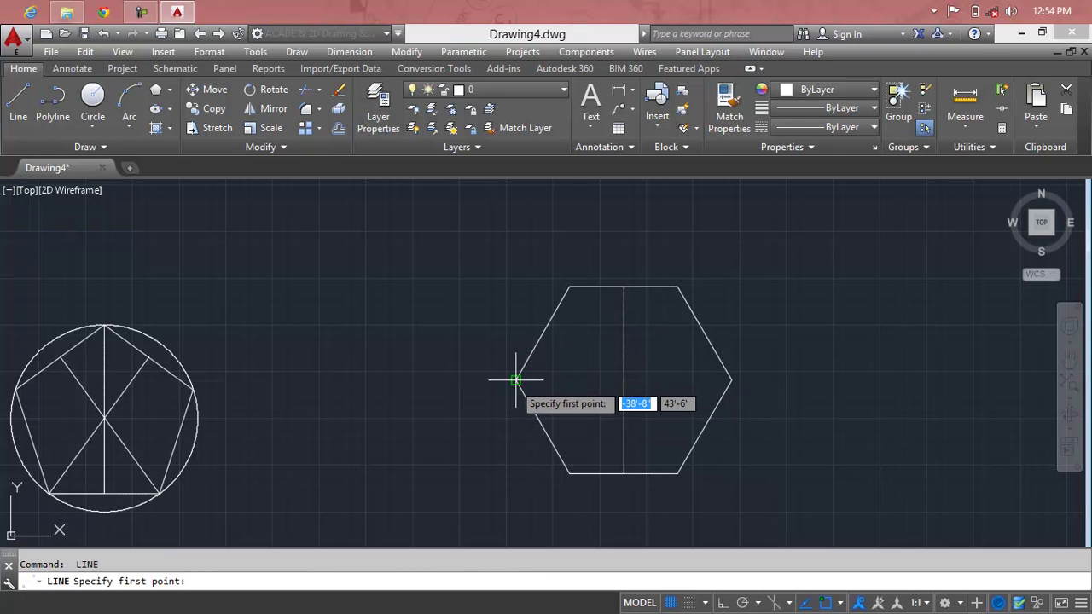
left_click(517, 379)
left_click(730, 377)
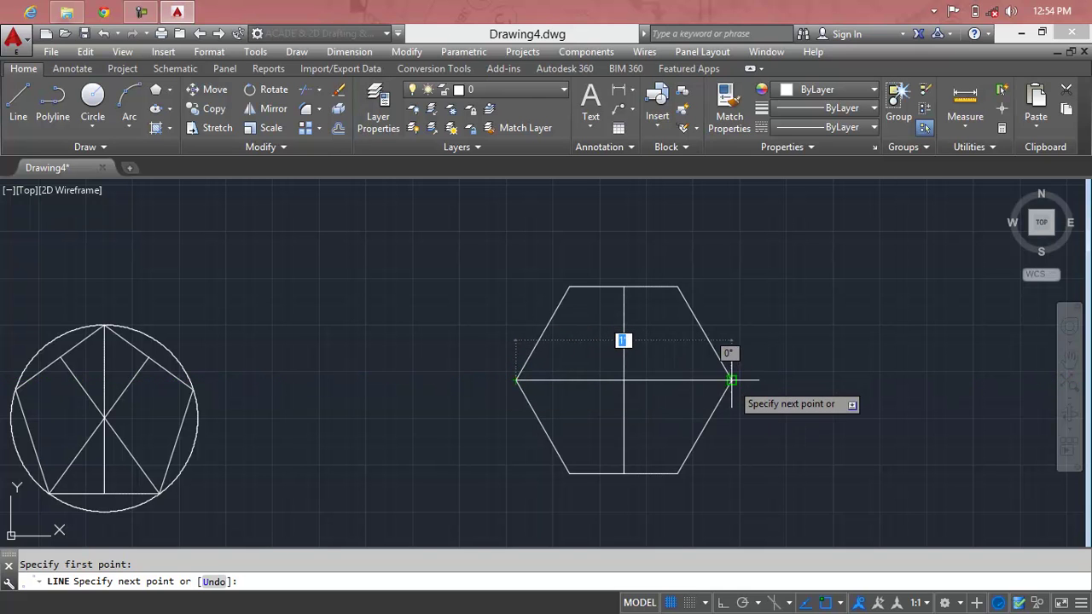
key("Return")
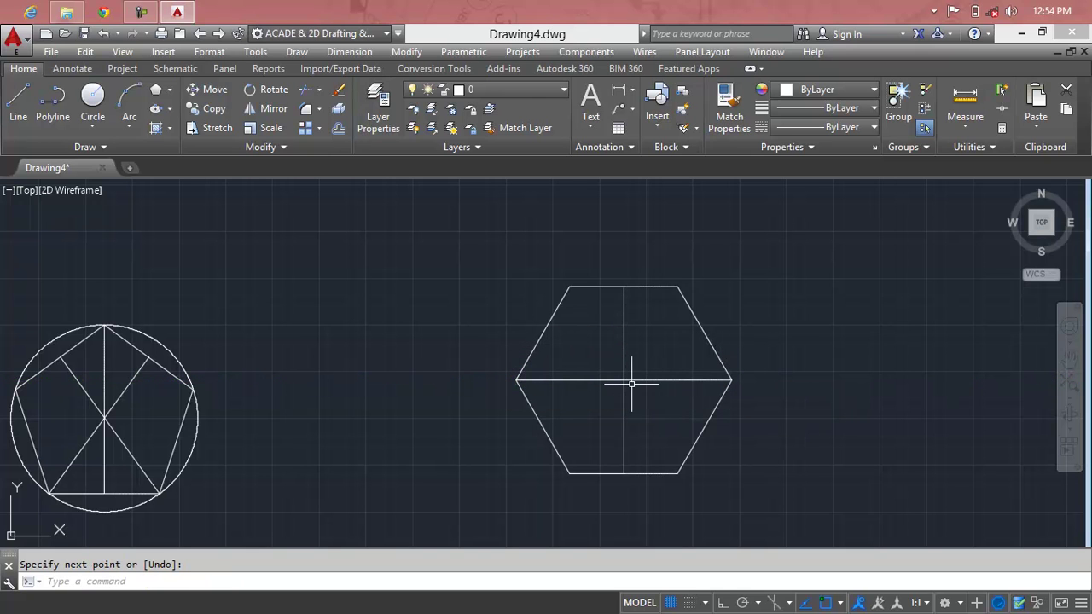
middle_click_drag(439, 371, 737, 348)
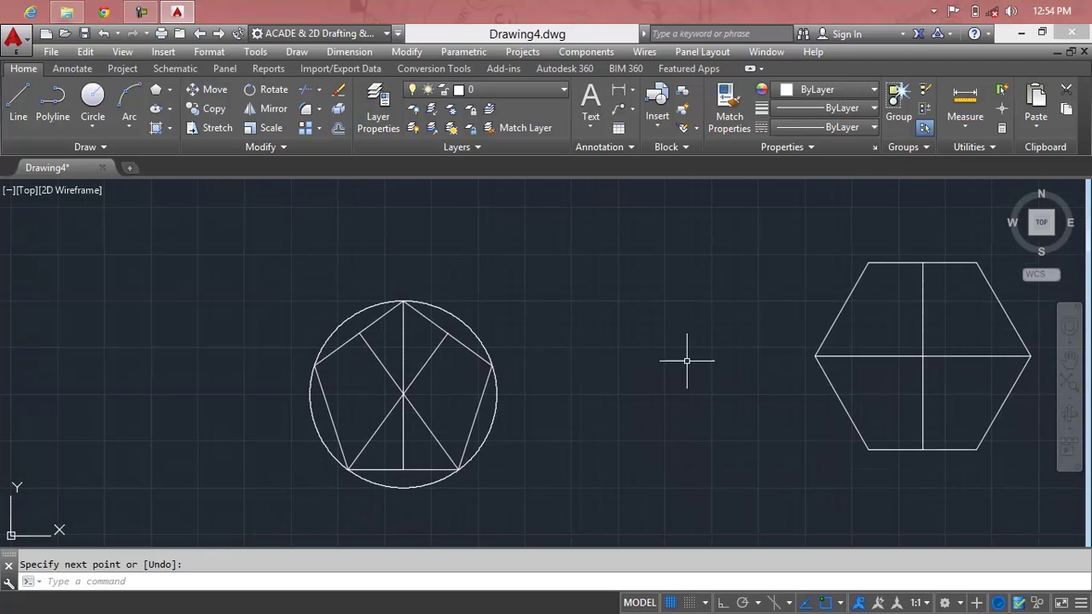
Step: Redraw the pentagon diagonal from the edge midpoint to the bottom-left vertex, then pan to show the hexagon alongside
scroll(445, 357, "up", 4)
middle_click_drag(445, 356, 535, 340)
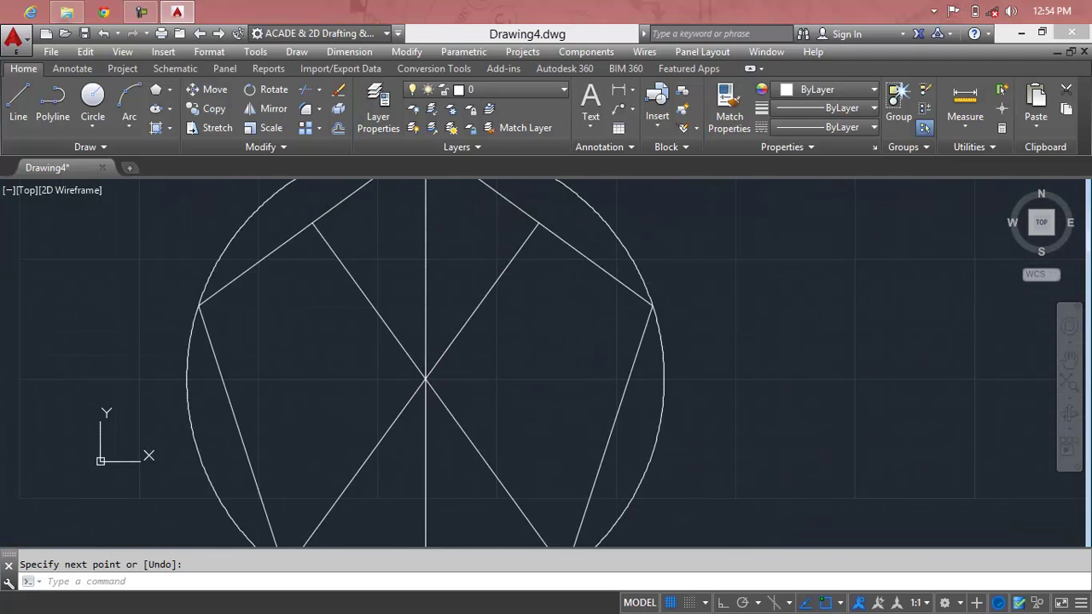
scroll(535, 282, "down", 2)
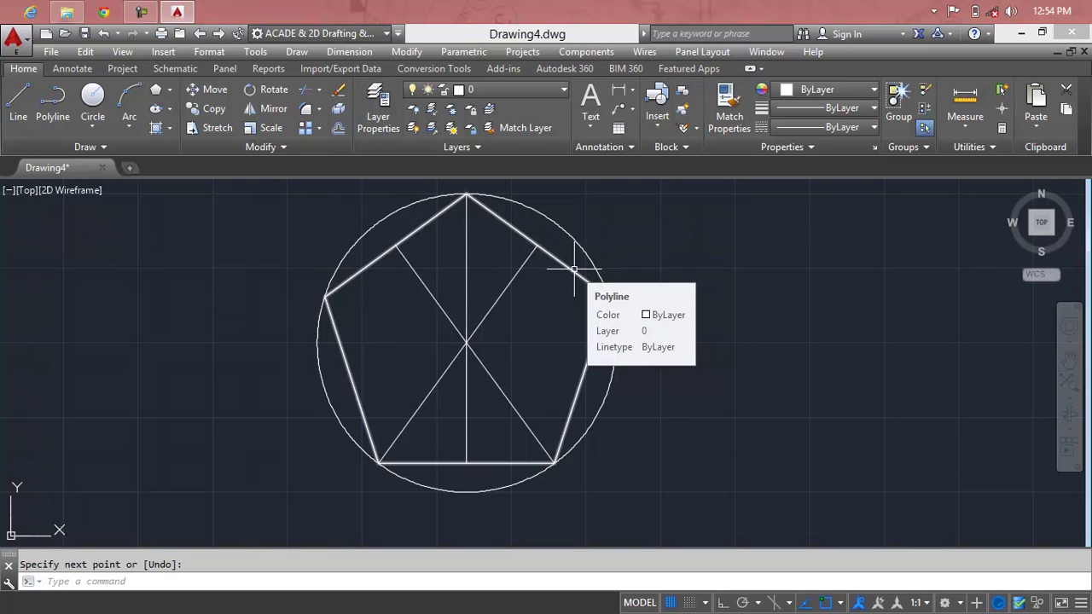
left_click(533, 248)
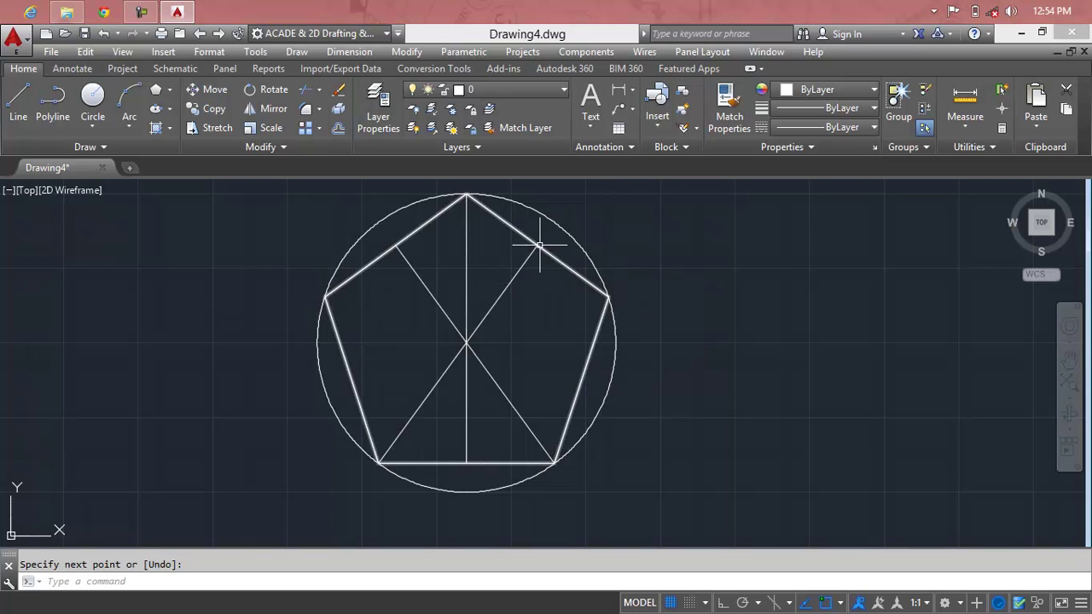
left_click(388, 448)
key("Return")
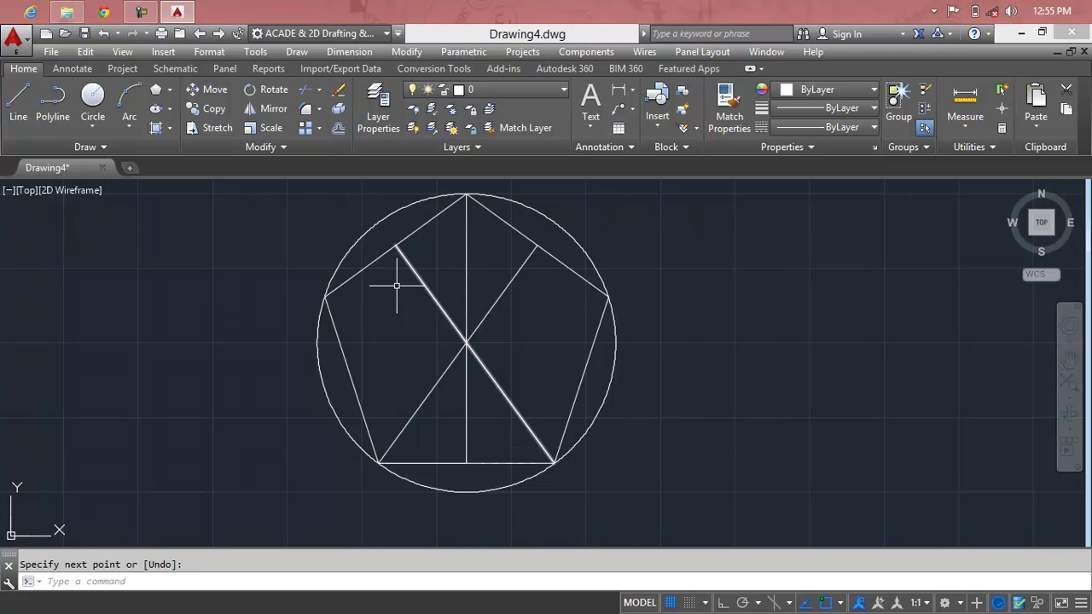
scroll(639, 310, "down", 4)
middle_click_drag(863, 312, 513, 429)
scroll(565, 429, "up", 2)
Step: Draw a radius-5 circle at the hexagon's centre, touching its six flat sides
type("c")
key("Return")
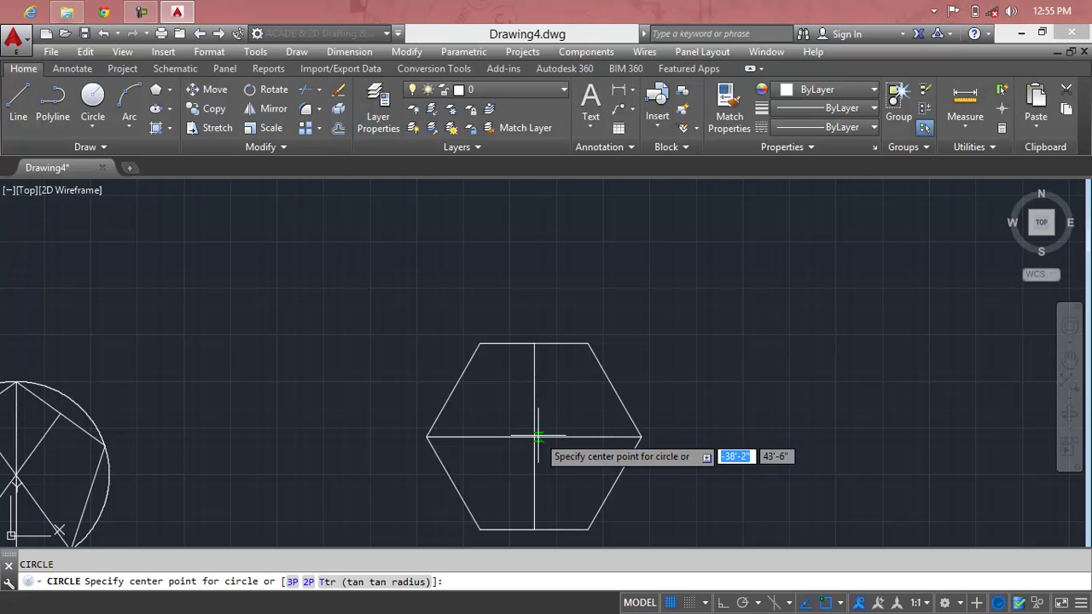
left_click(535, 437)
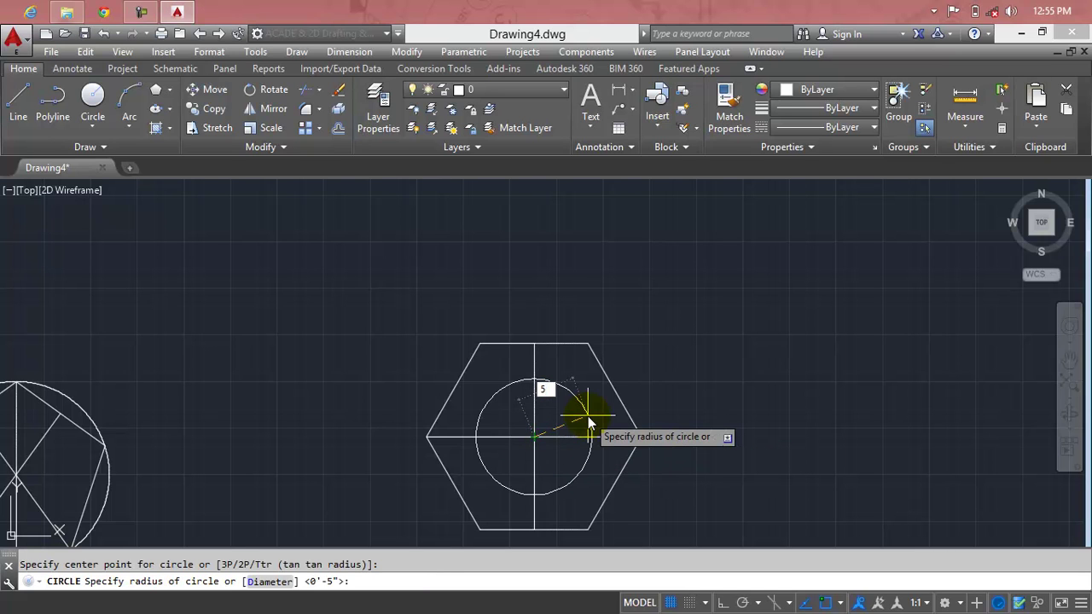
key("Return")
scroll(588, 416, "down", 2)
middle_click_drag(545, 416, 636, 368)
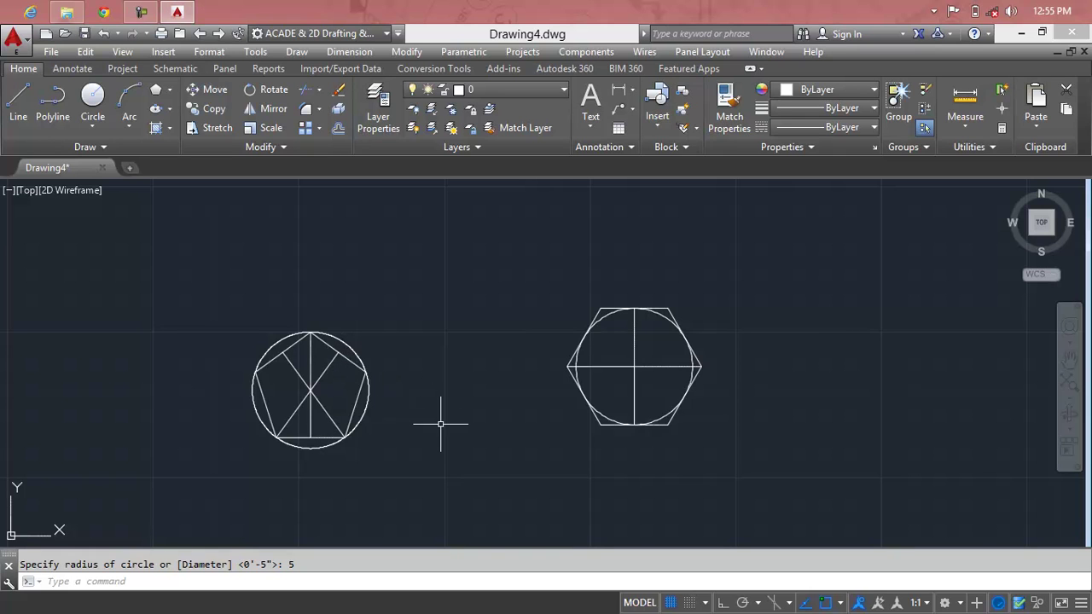
type("po")
key("Return")
key("Return")
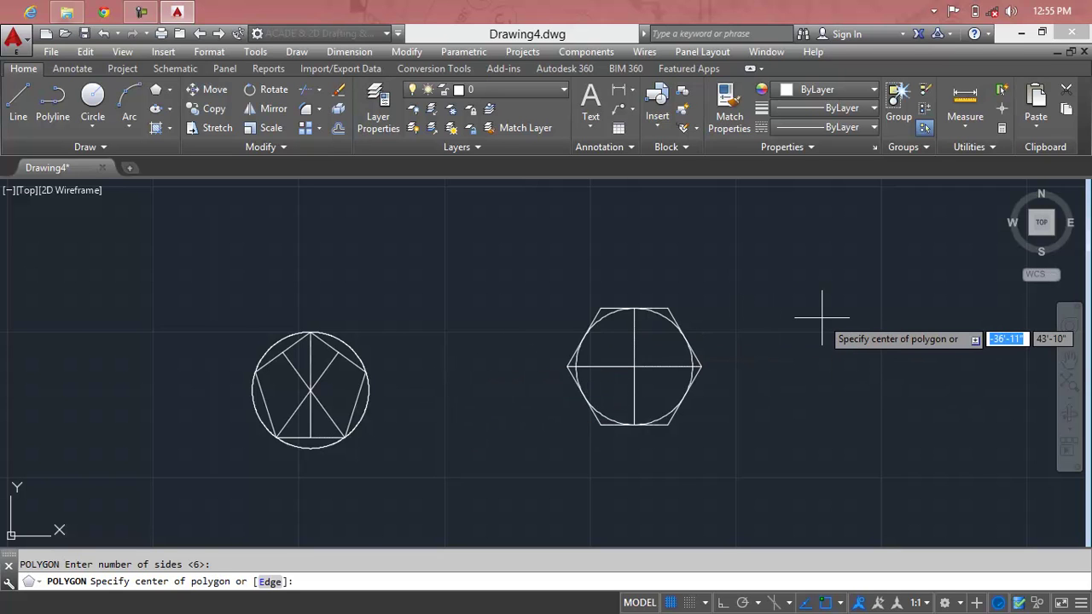
left_click(822, 317)
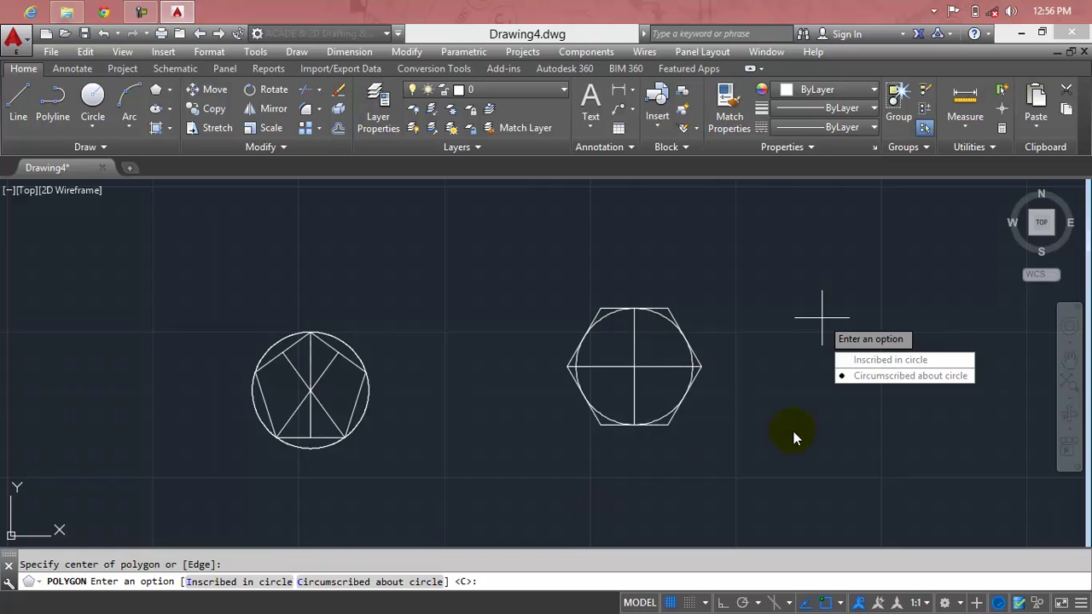
key("Escape")
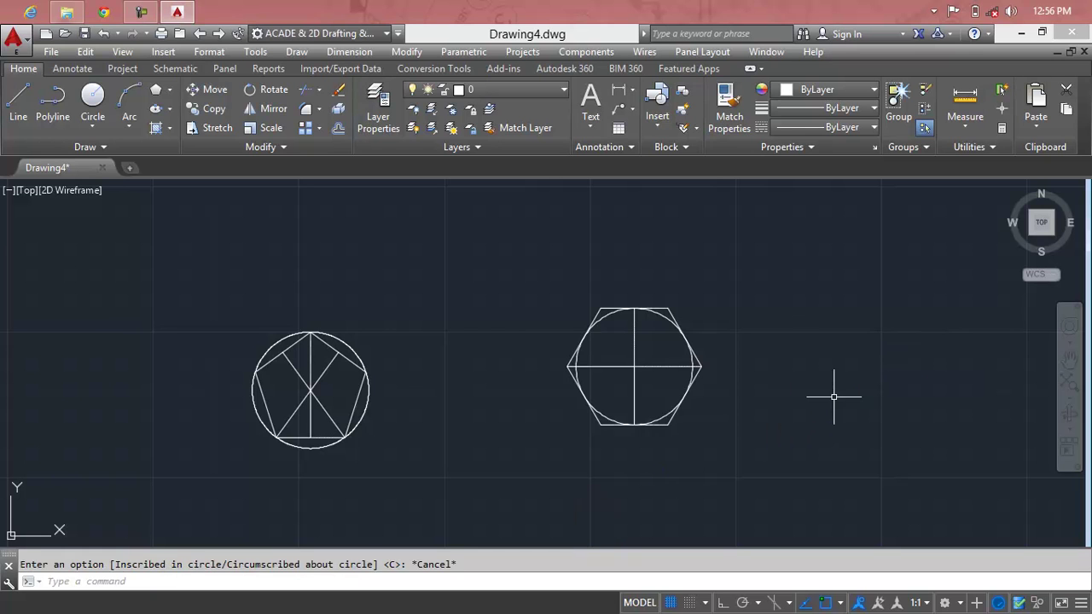
Step: Window-select both circled polygons with their inner lines and delete all nine objects
left_click(836, 331)
left_click(325, 398)
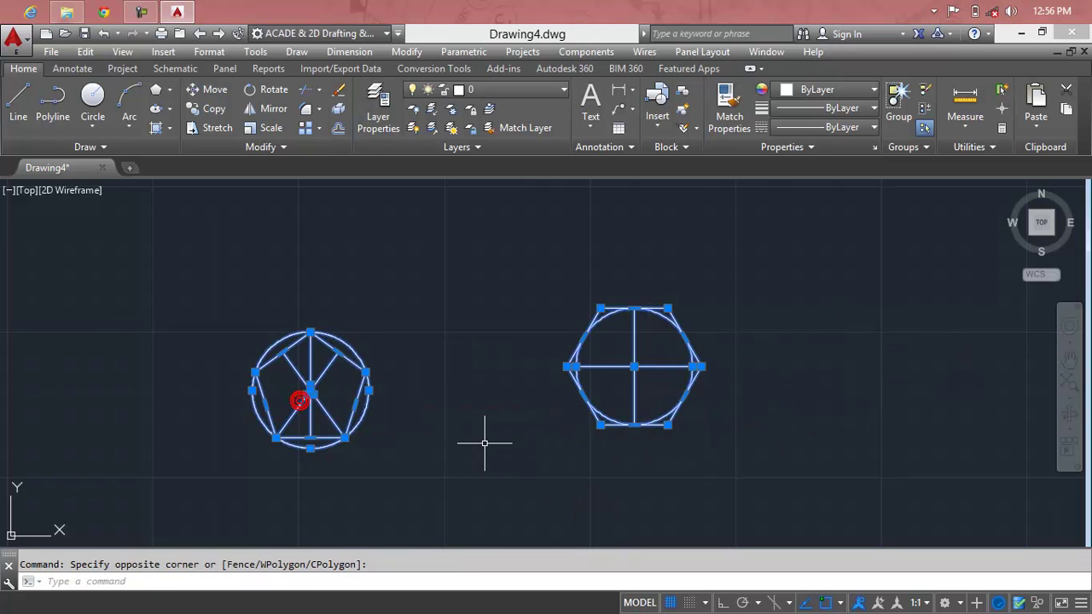
key("Delete")
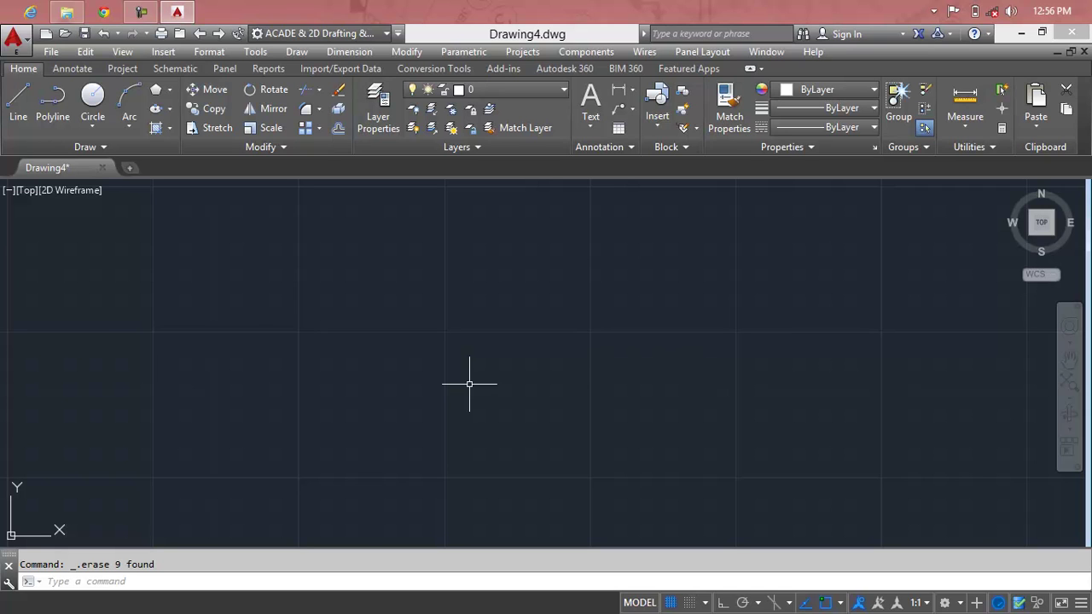
left_click(170, 90)
Step: Draw a six-sided polygon inscribed in a radius-10 circle on the empty canvas
type("POL")
key("Return")
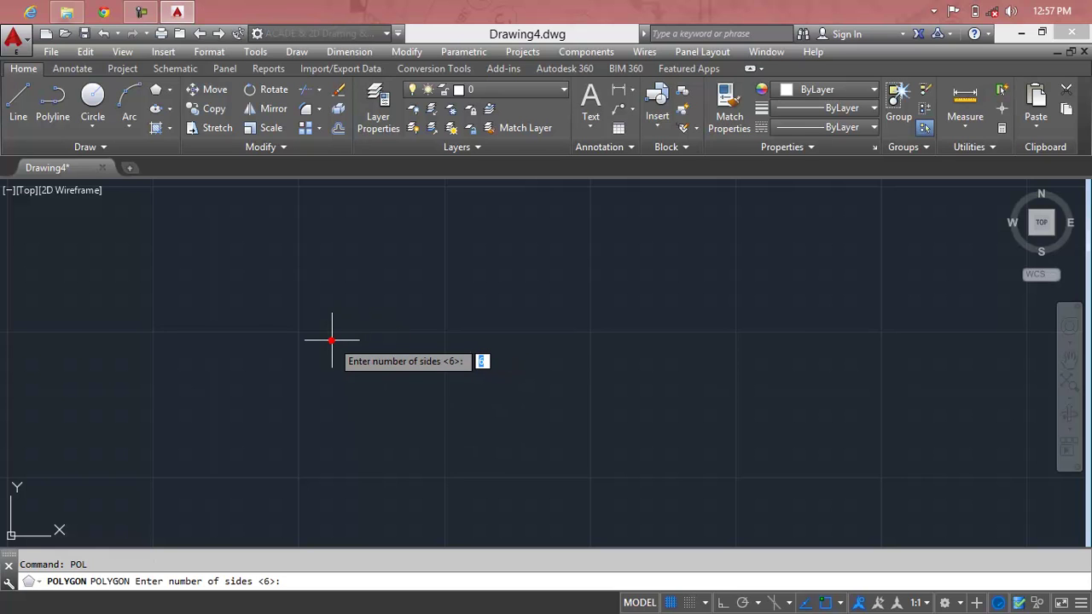
key("Return")
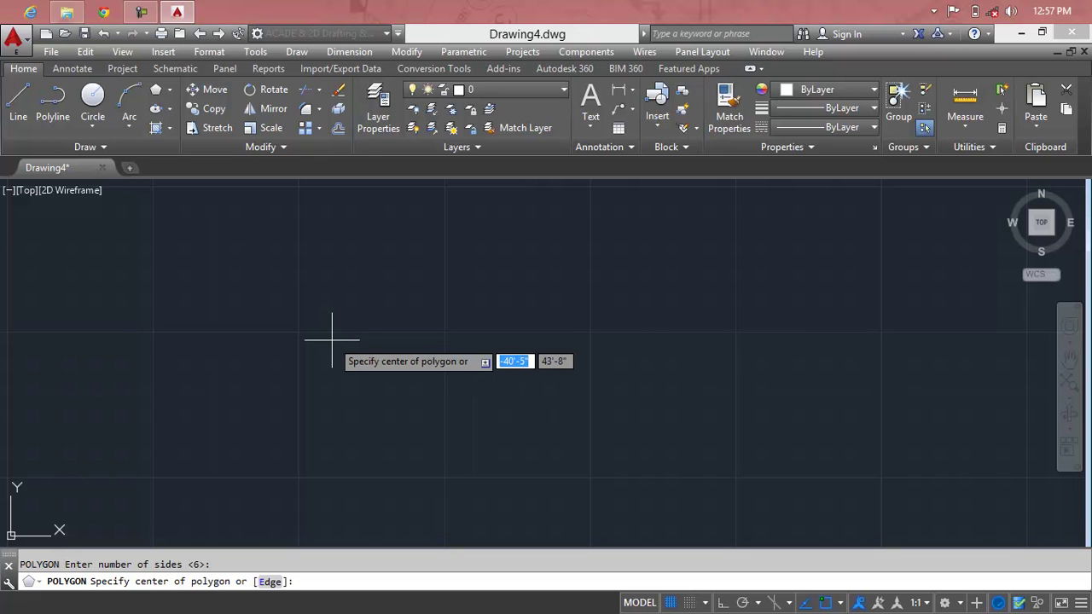
left_click(346, 366)
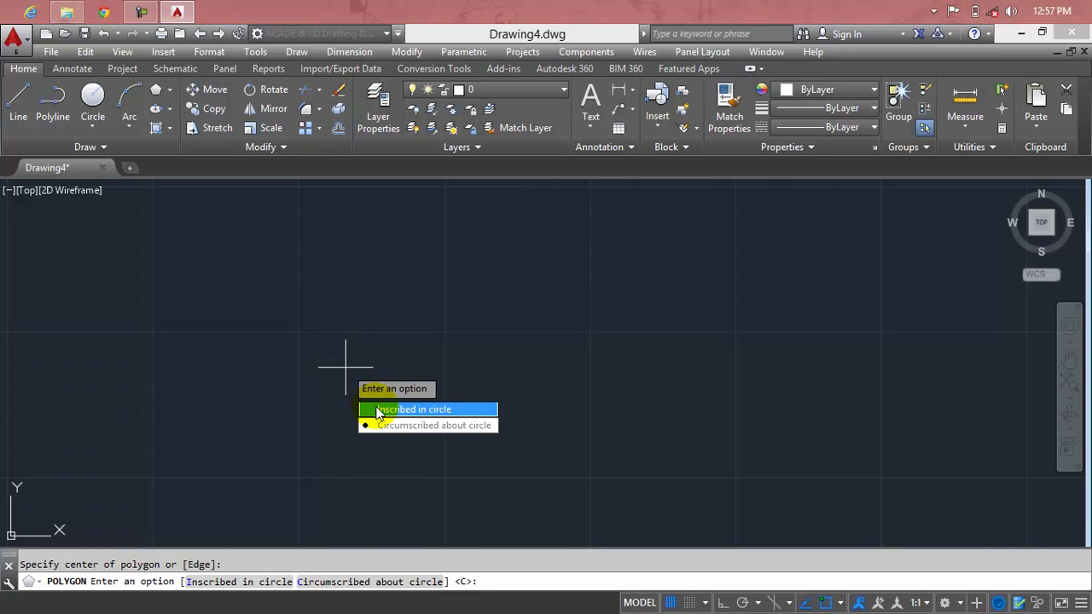
left_click(378, 411)
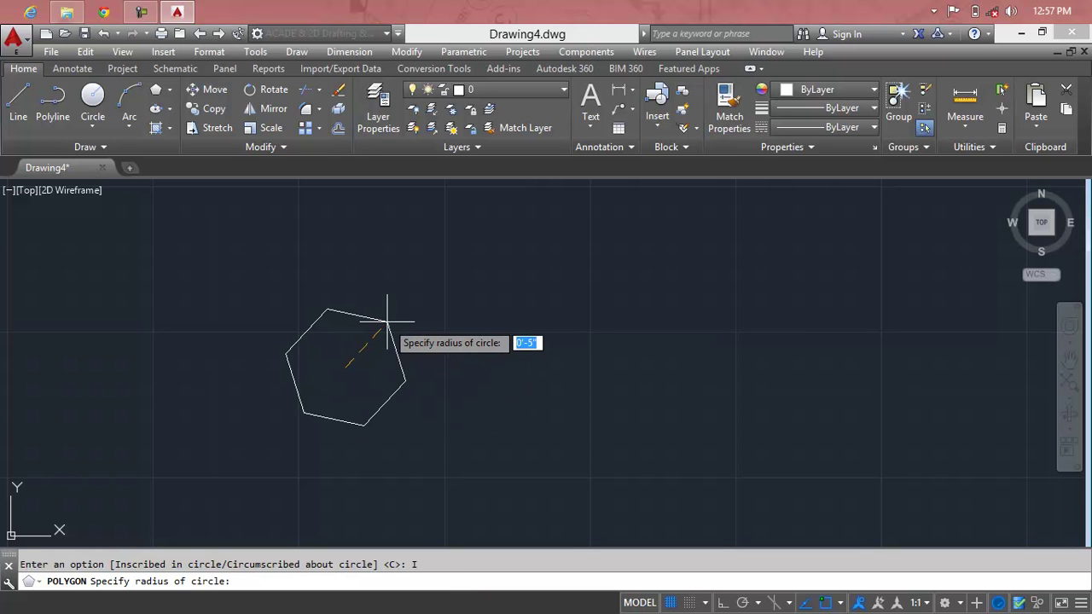
type("5")
key("BackSpace")
type("10")
key("Return")
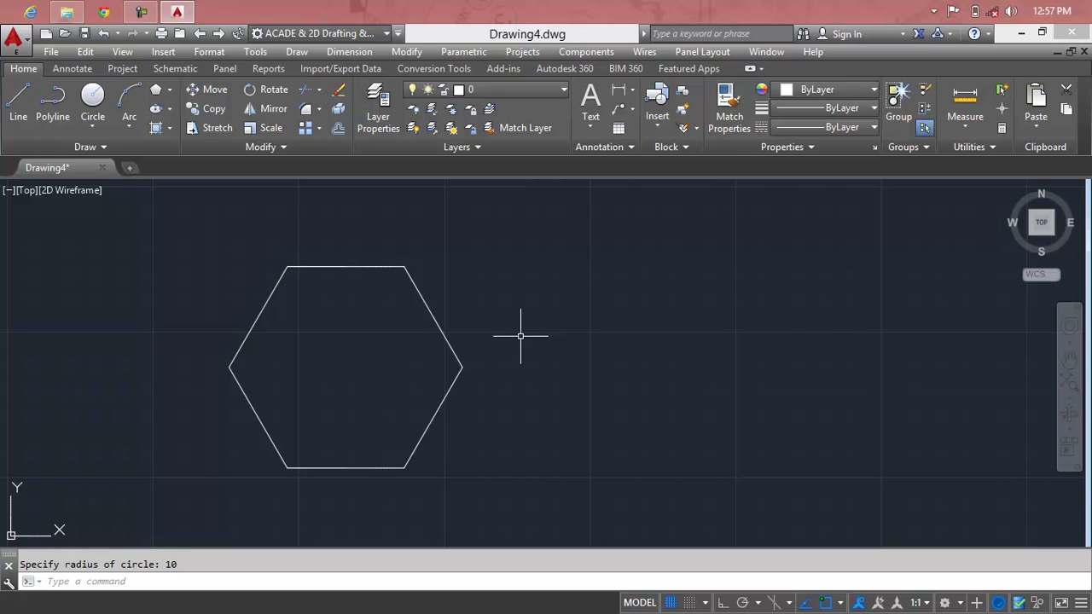
type("pol")
key("Return")
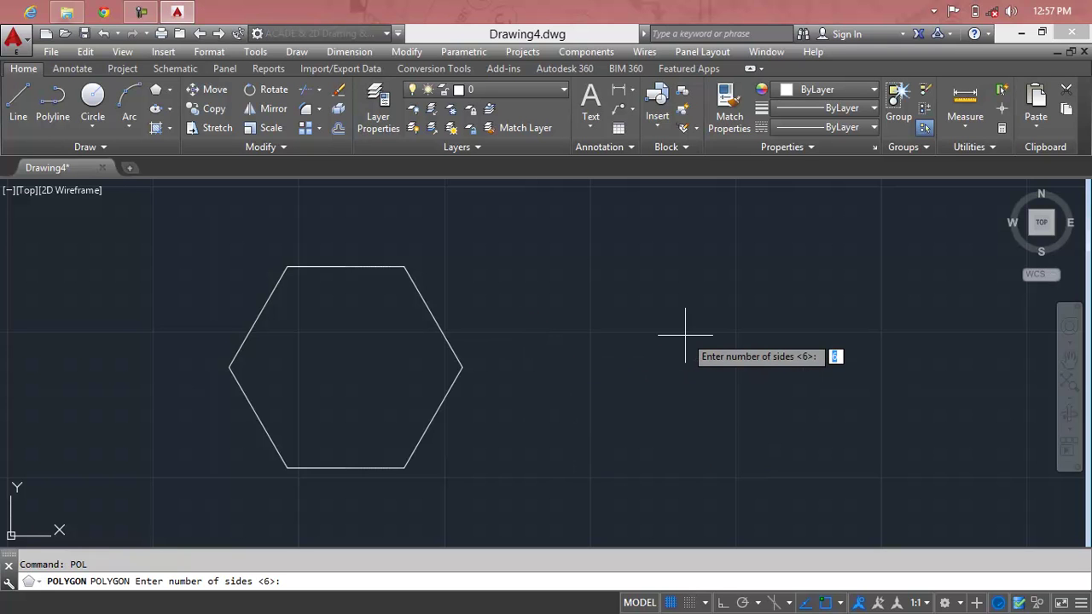
Step: Draw a five-sided polygon by its edge, picking both endpoints up and right of the hexagon
type("5")
key("Return")
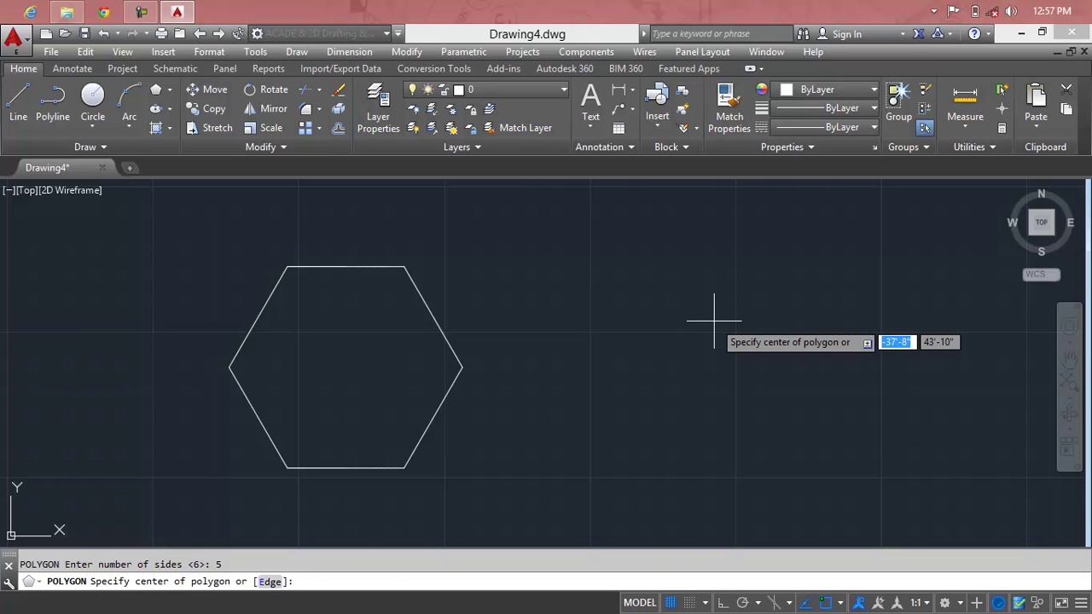
left_click(270, 582)
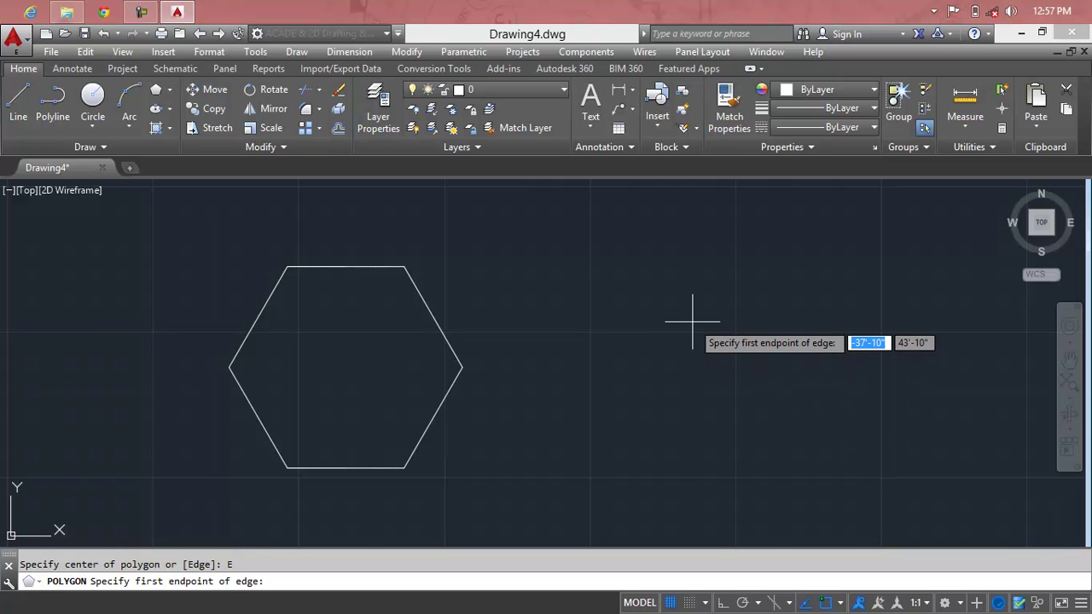
left_click(692, 322)
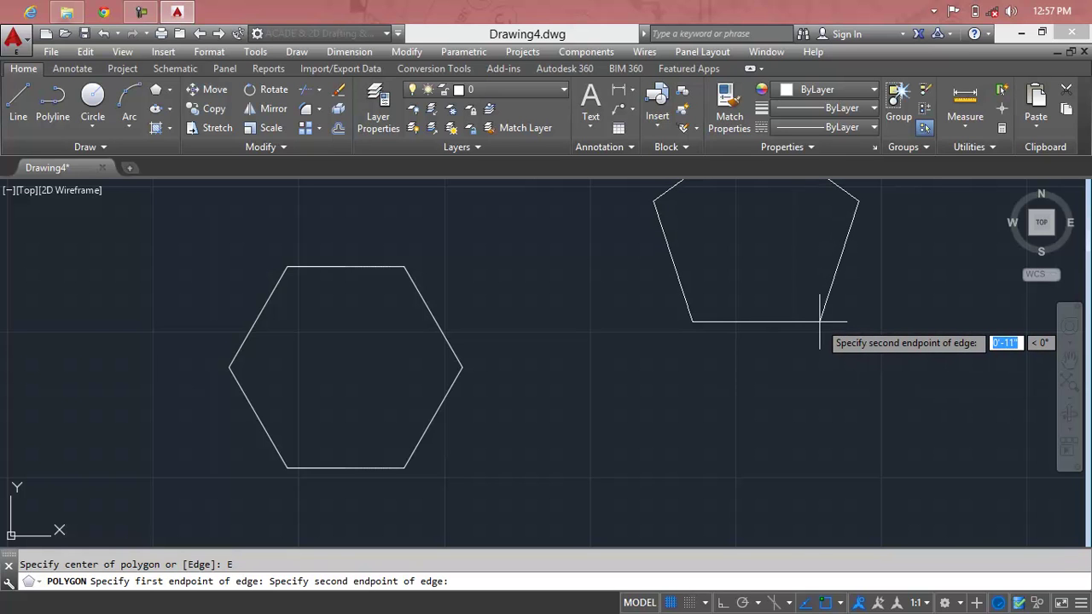
key("Return")
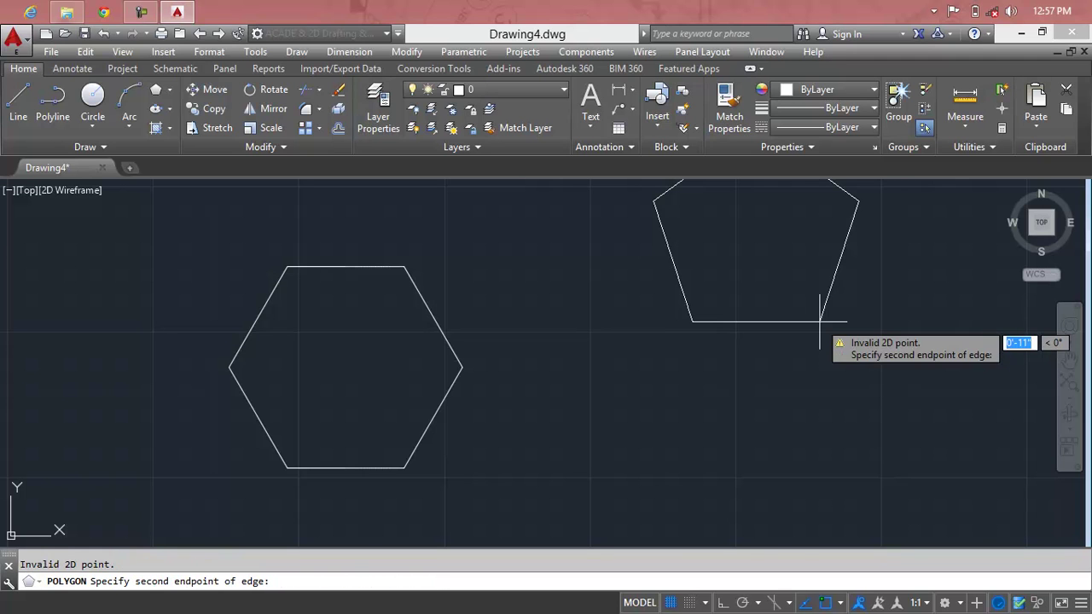
left_click(820, 322)
scroll(865, 354, "down", 2)
scroll(793, 412, "down", 2)
scroll(777, 358, "up", 4)
scroll(777, 358, "down", 2)
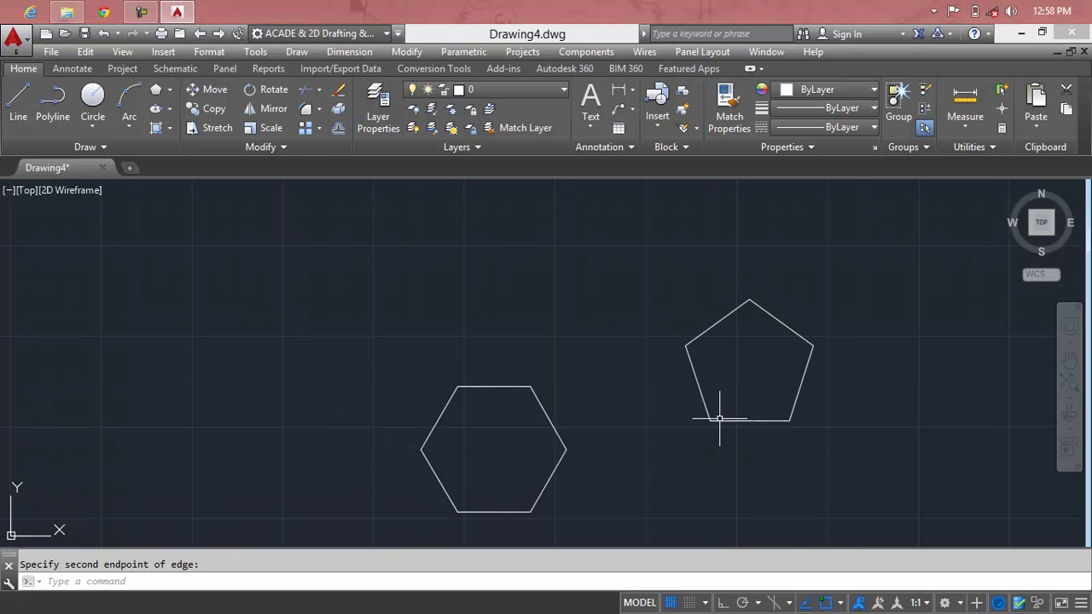
scroll(771, 427, "up", 2)
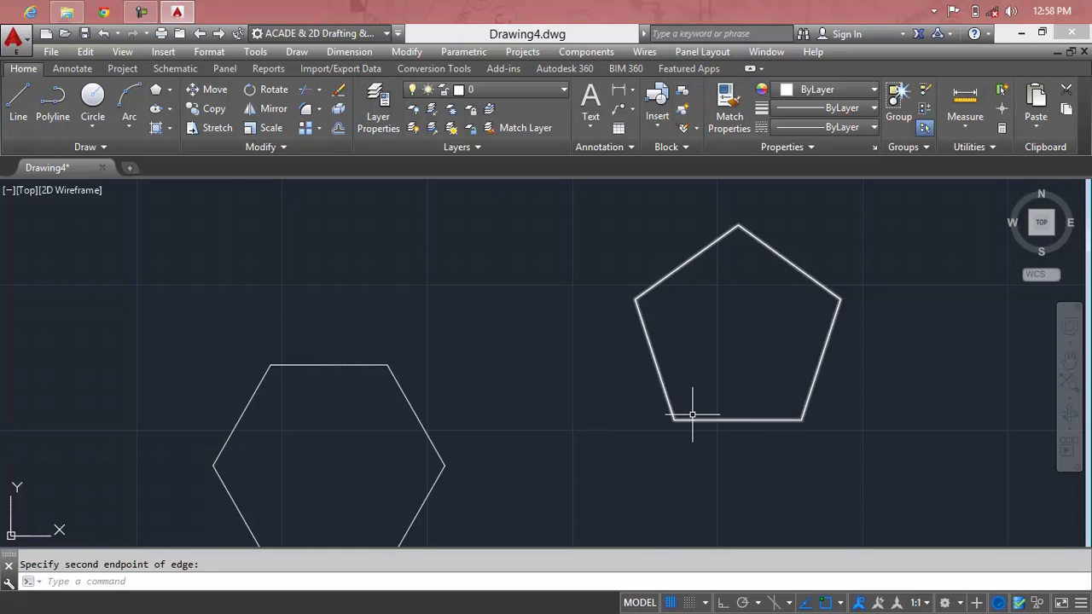
scroll(624, 420, "down", 2)
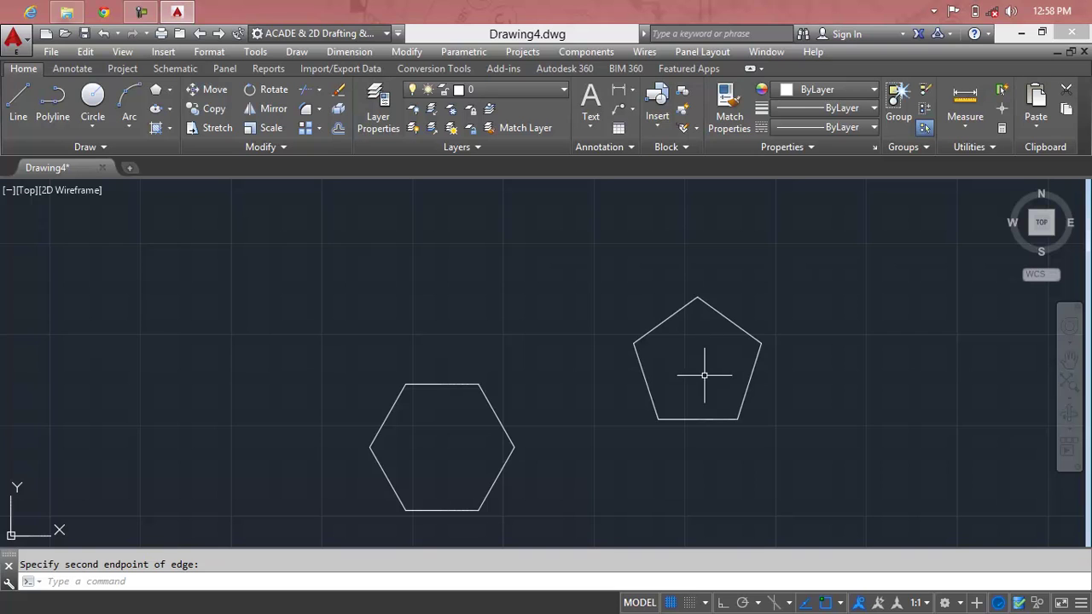
middle_click_drag(693, 370, 484, 378)
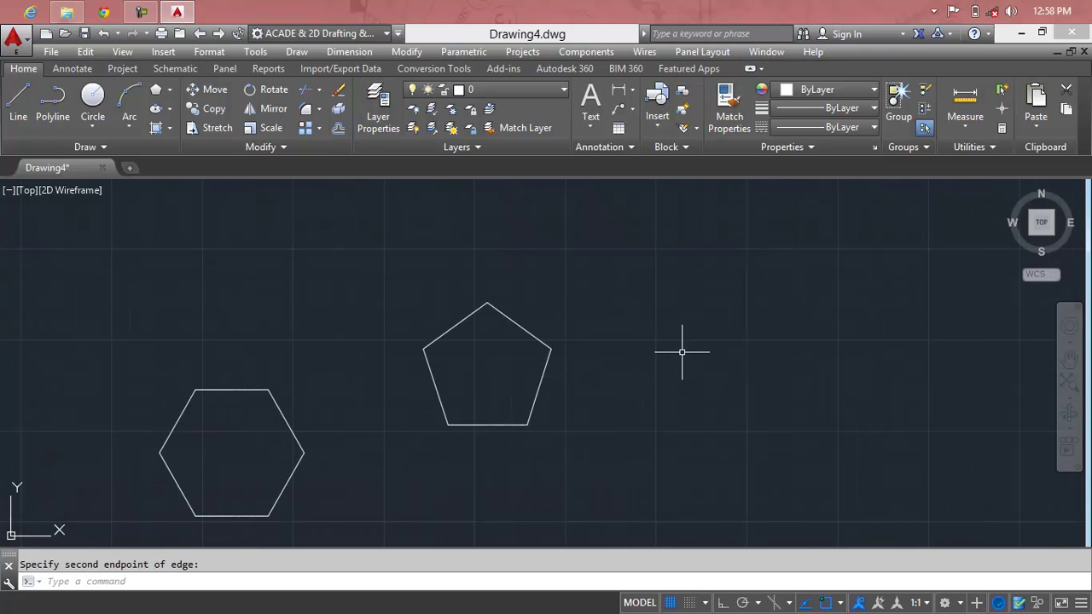
type("P")
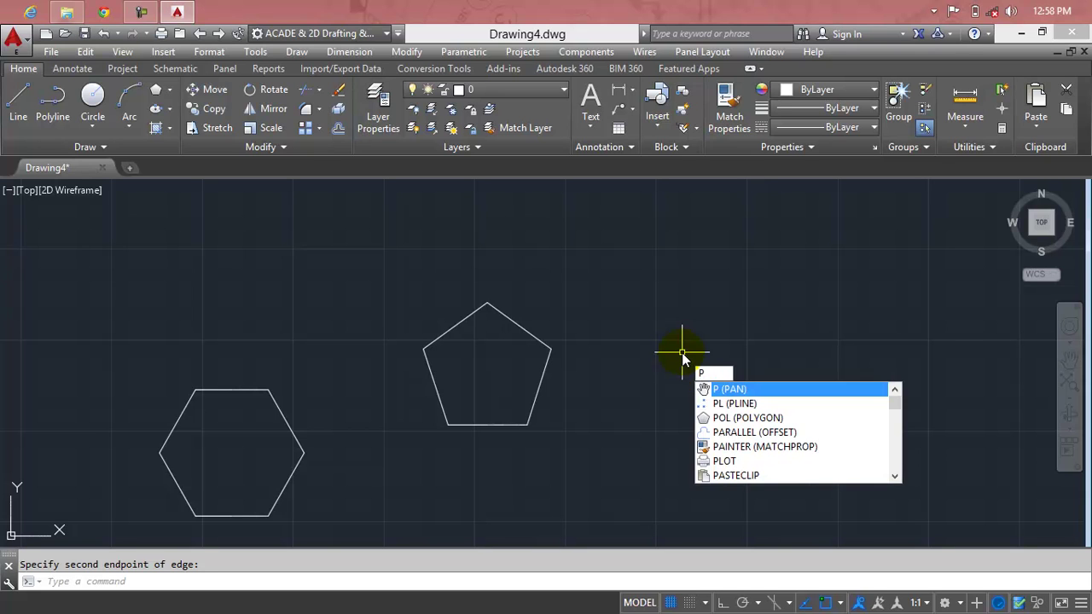
type("OL")
key("Return")
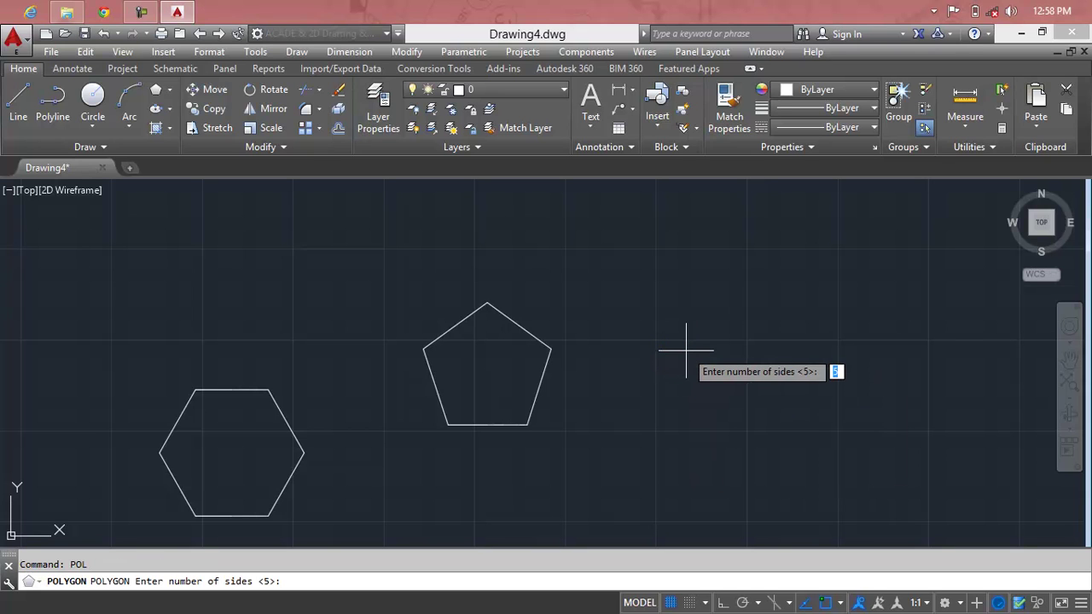
key("Return")
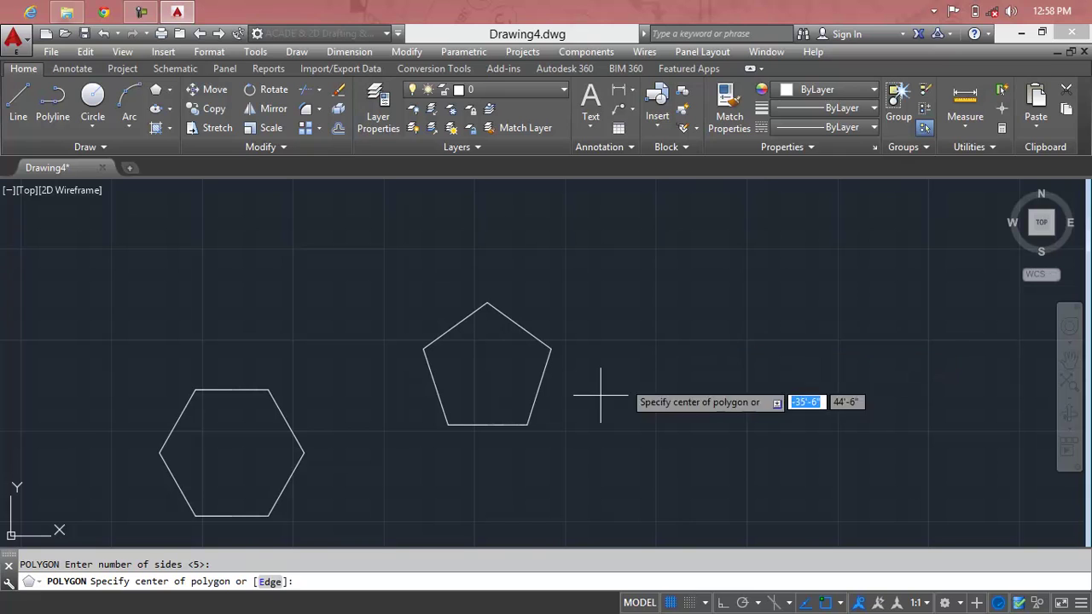
left_click(771, 349)
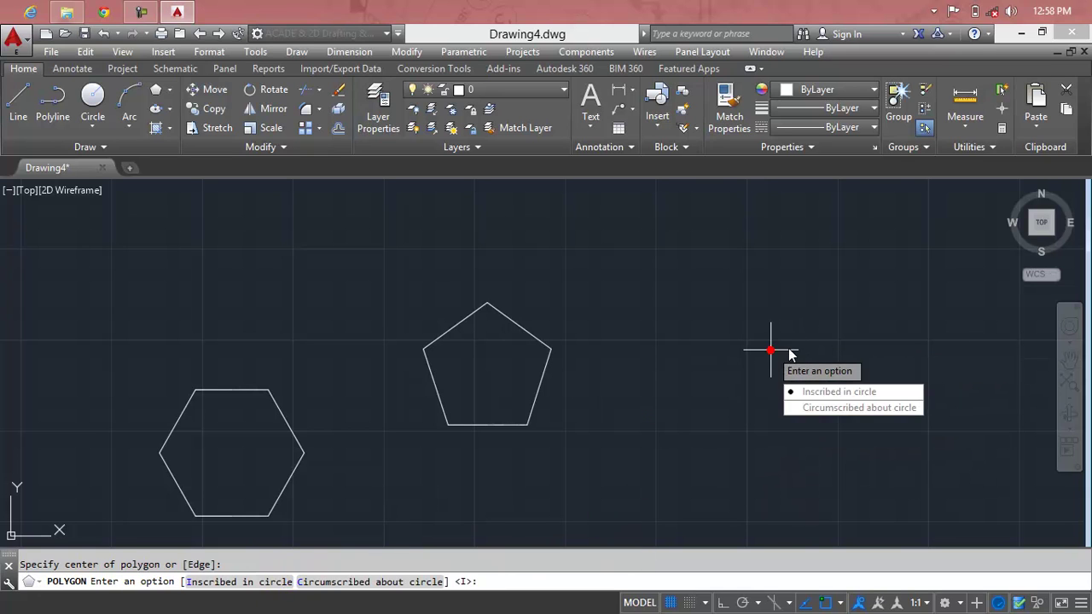
left_click(824, 394)
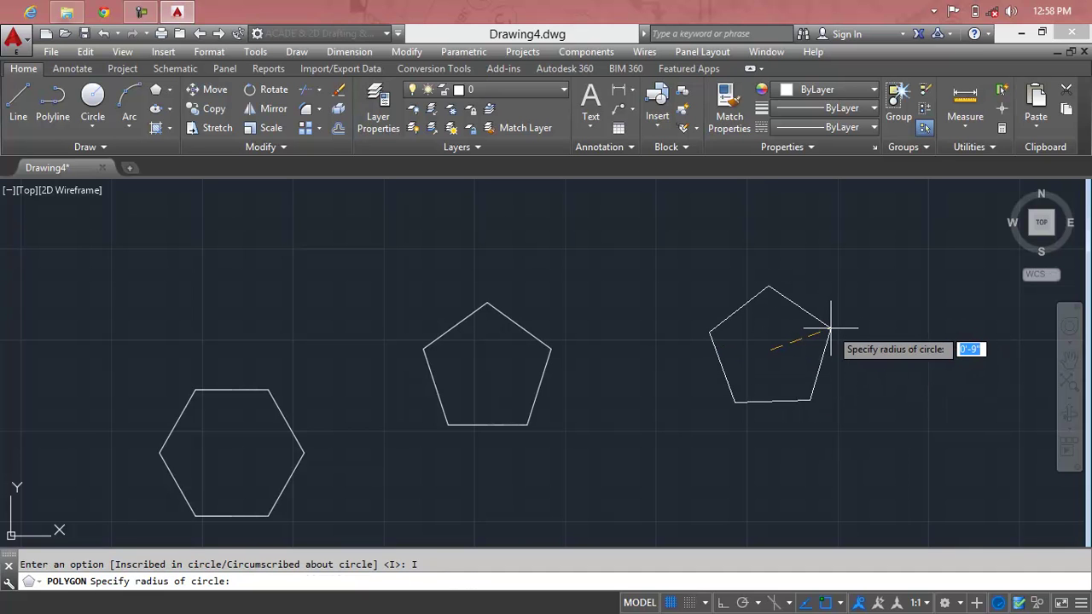
key("Escape")
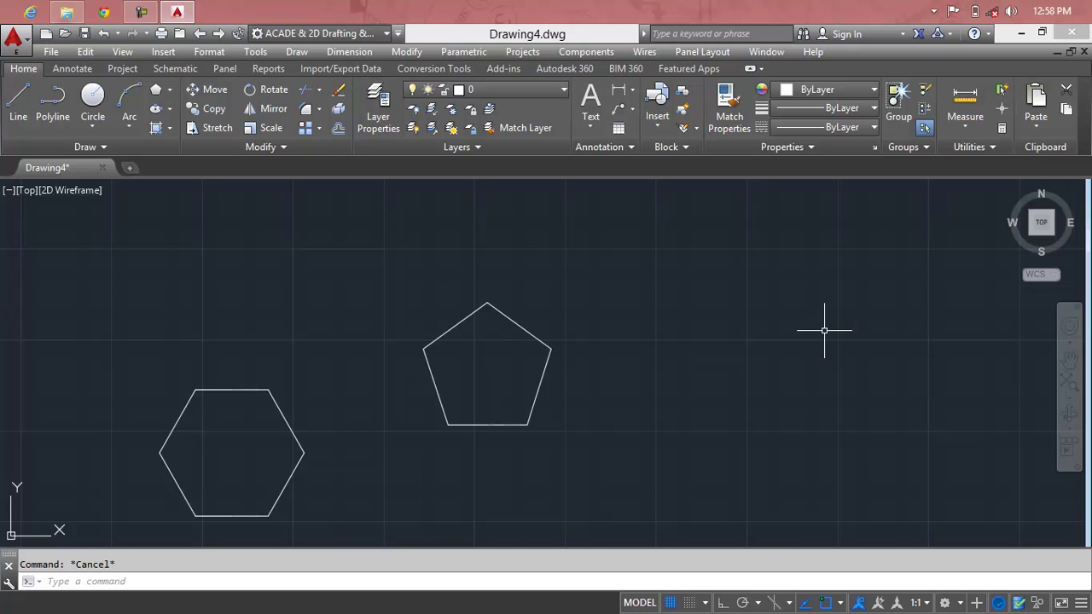
type("pol")
key("Return")
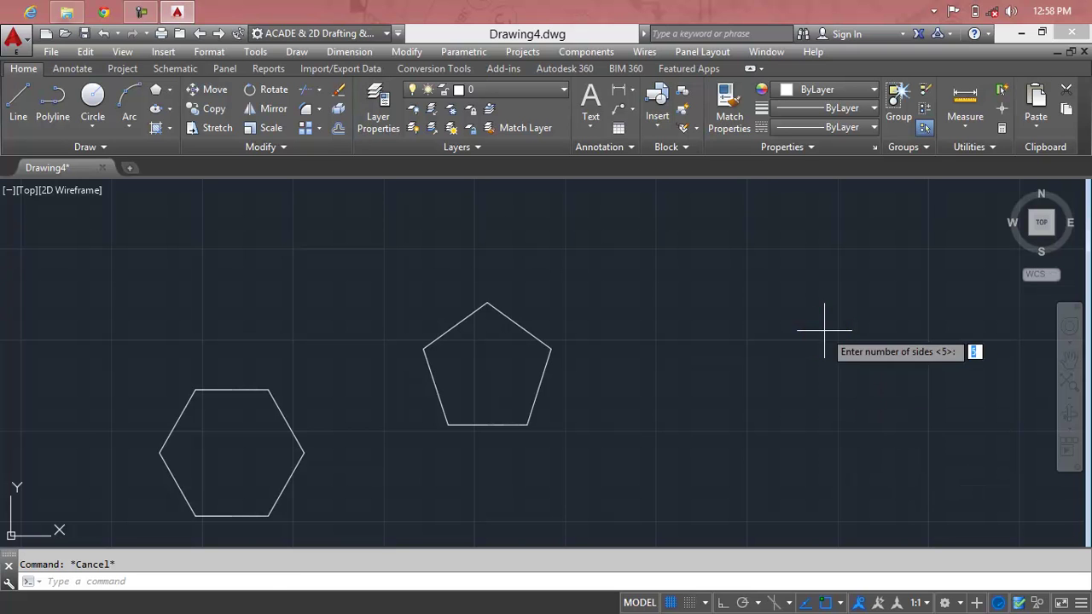
key("Return")
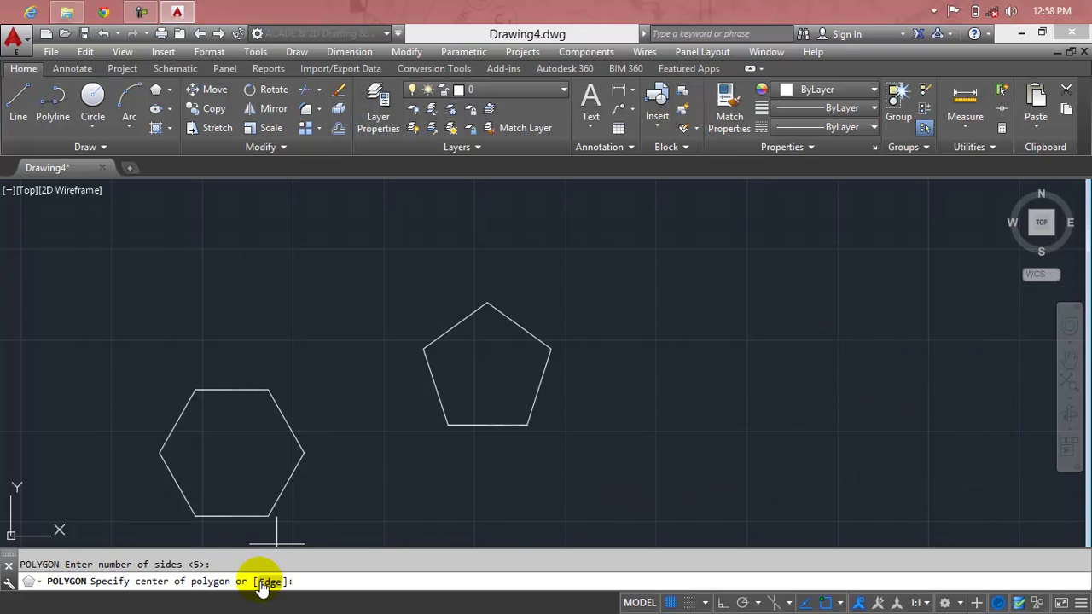
left_click(268, 582)
left_click(736, 383)
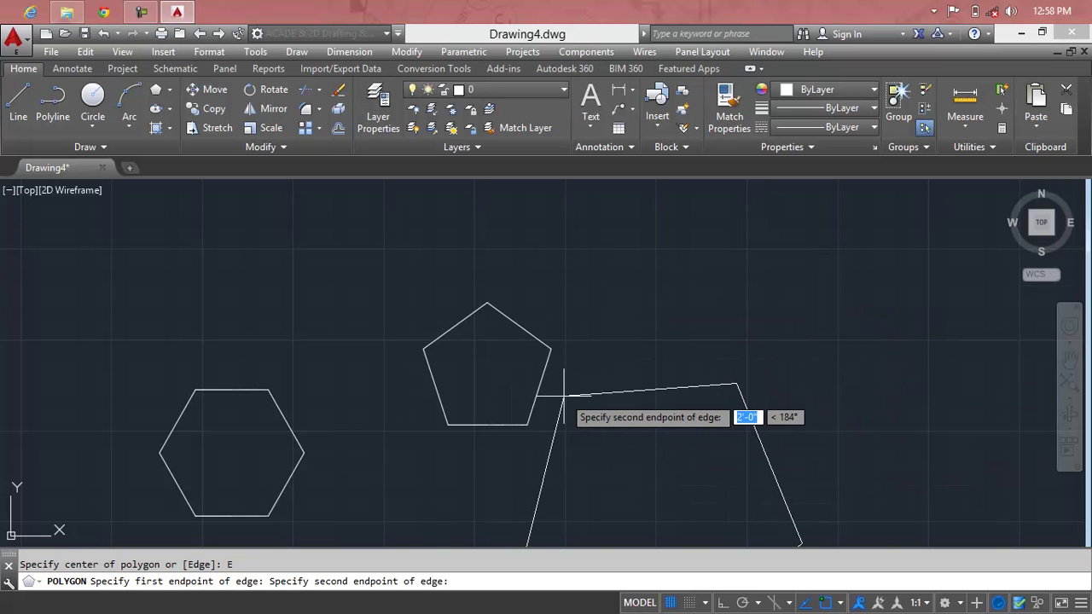
key("Escape")
scroll(563, 375, "up", 1)
scroll(566, 371, "up", 2)
scroll(555, 364, "up", 2)
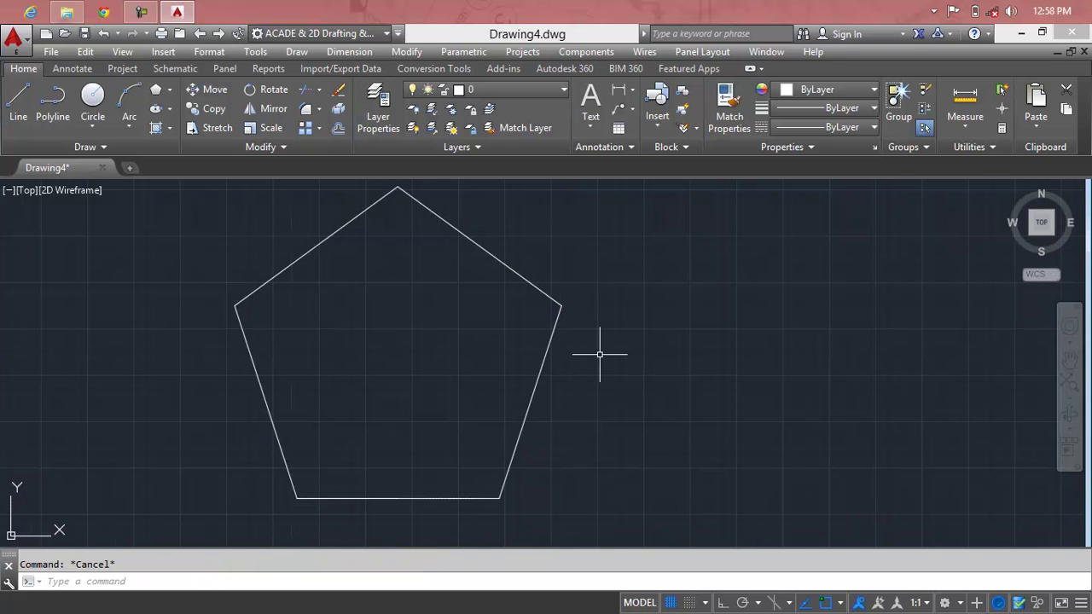
Step: Draw an edge-defined pentagon using the first pentagon's two bottom vertices as its edge
type("pol")
key("Return")
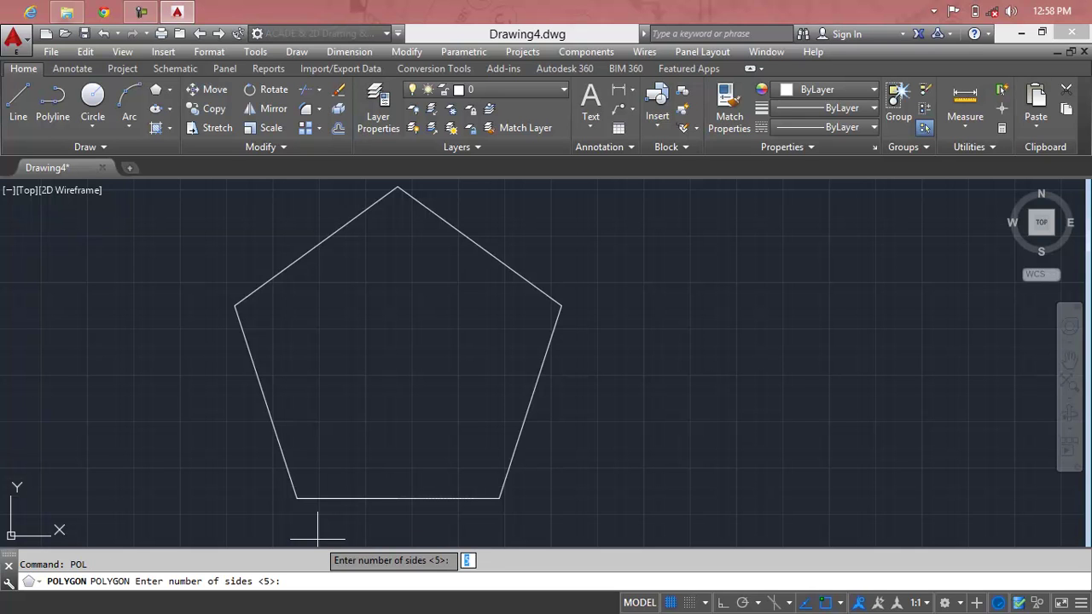
key("Return")
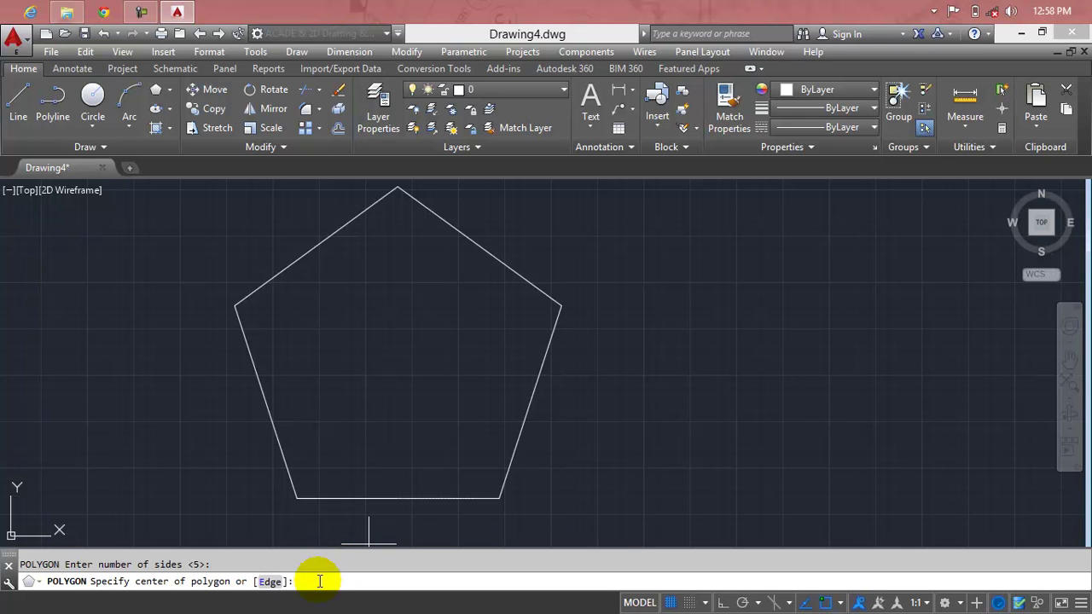
left_click(273, 581)
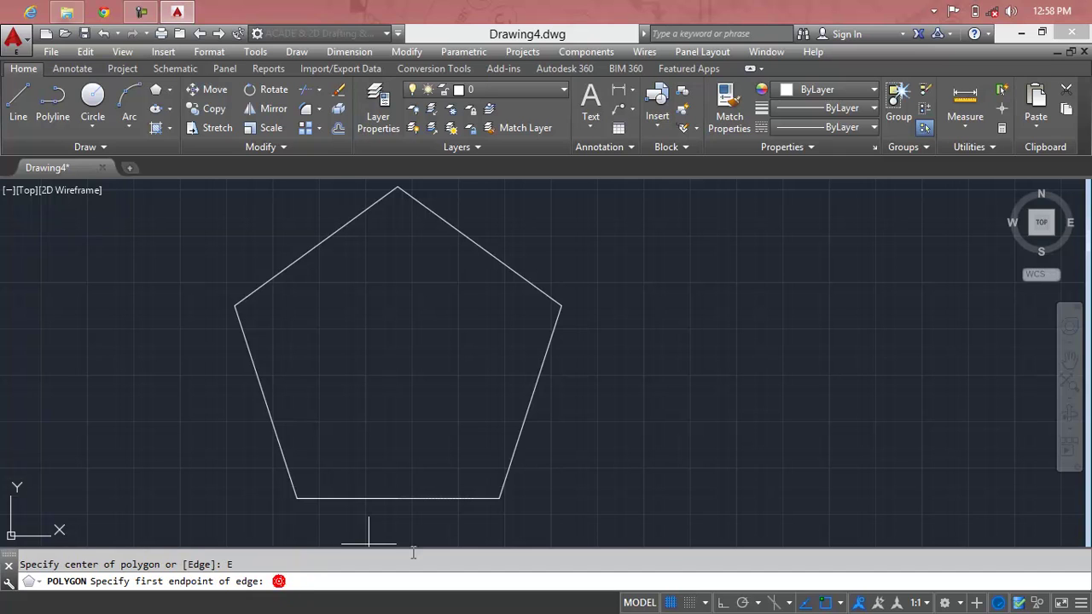
left_click(499, 497)
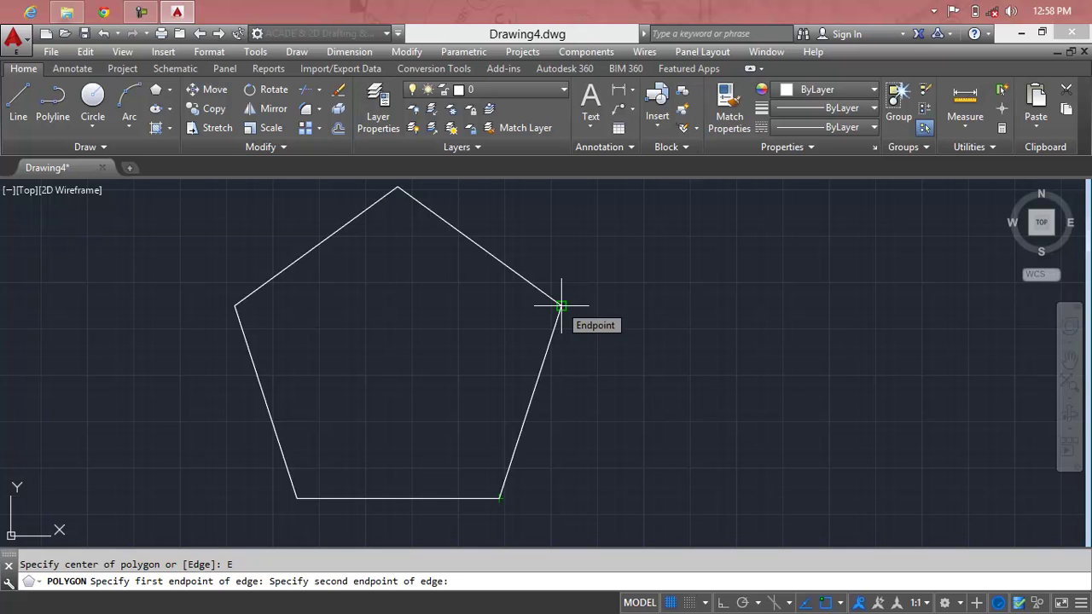
middle_click_drag(302, 501, 498, 313)
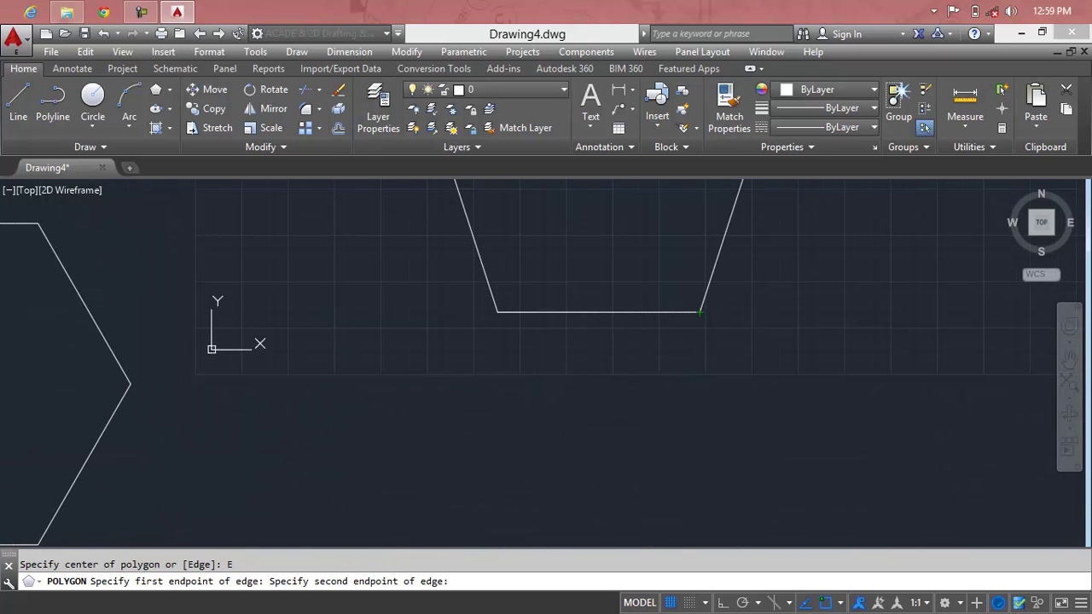
left_click(496, 310)
key("Return")
scroll(704, 388, "down", 3)
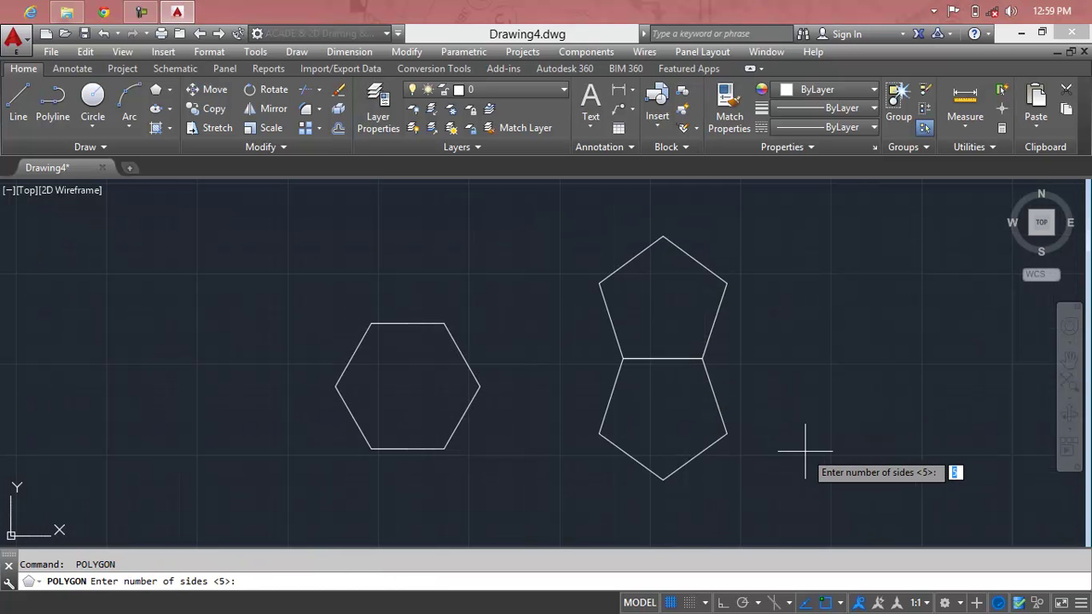
Step: Draw a five-sided polygon inscribed in a radius-5 circle right of the lower pentagon
key("Return")
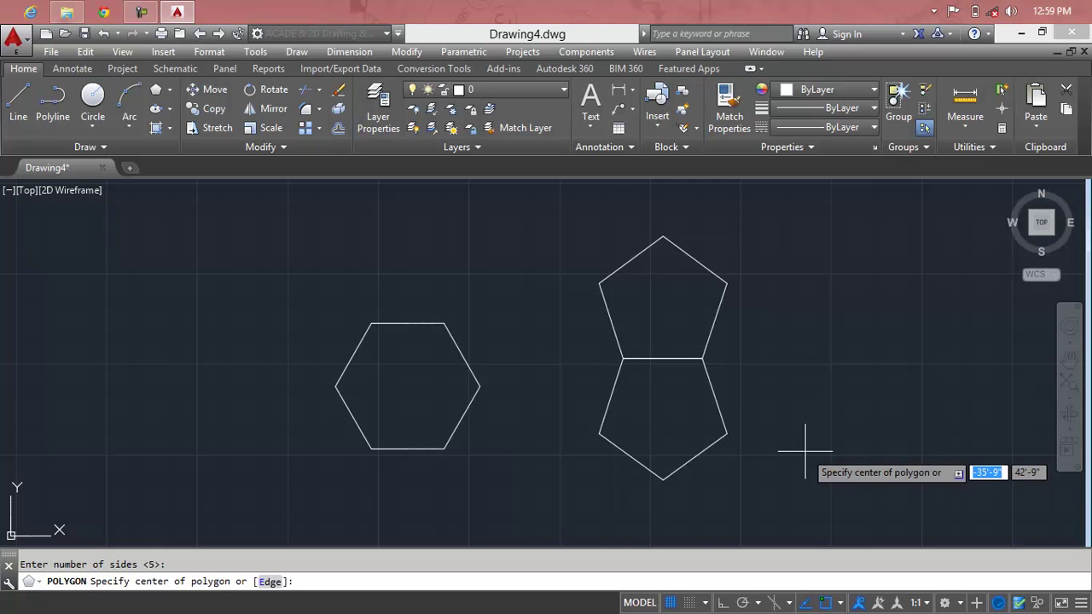
key("Return")
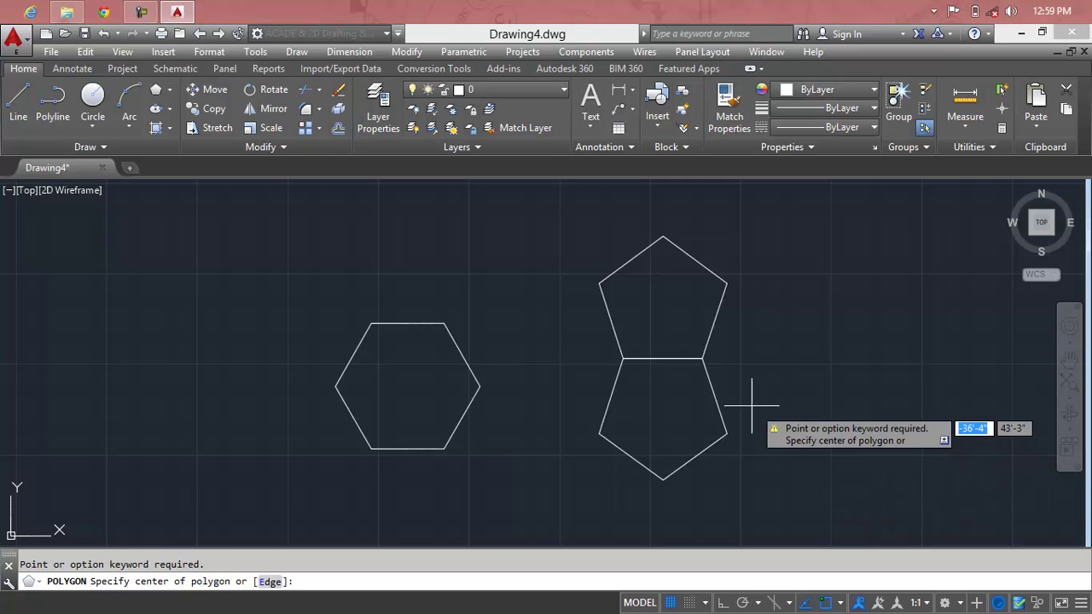
left_click(762, 429)
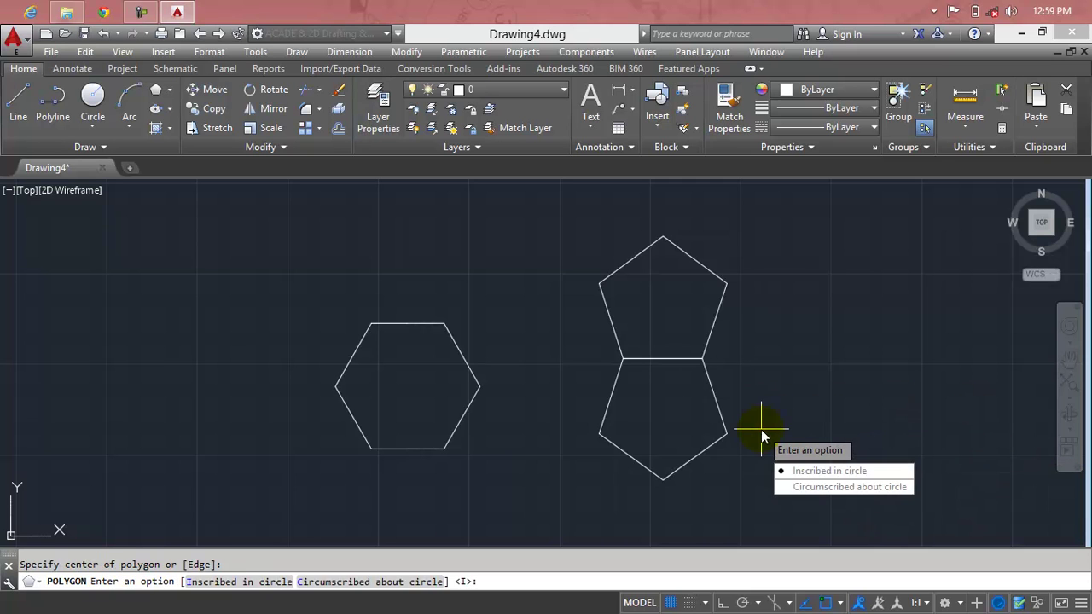
key("Return")
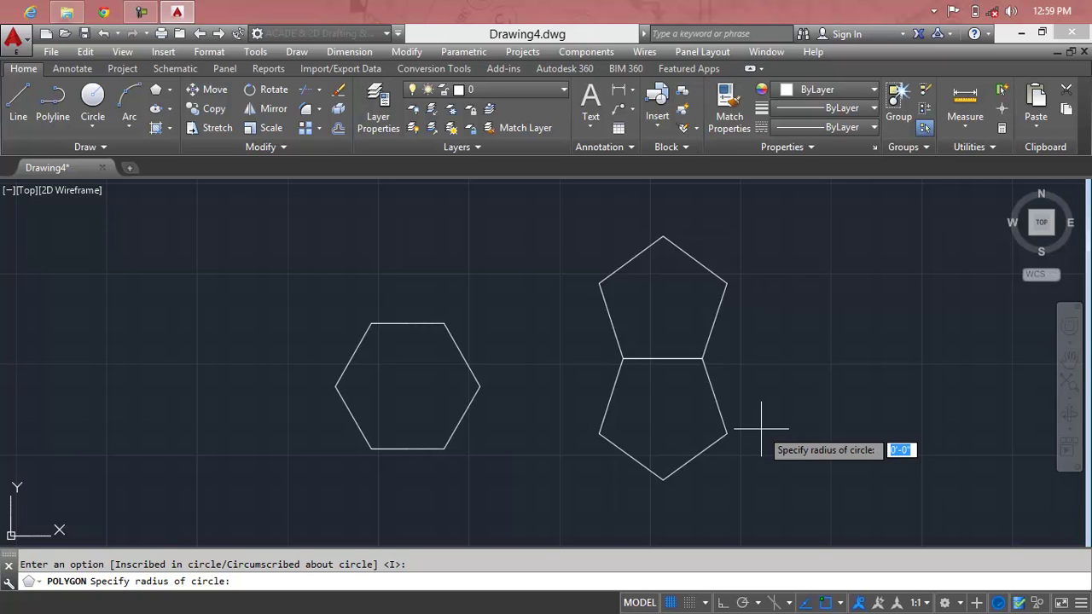
type("5")
key("Return")
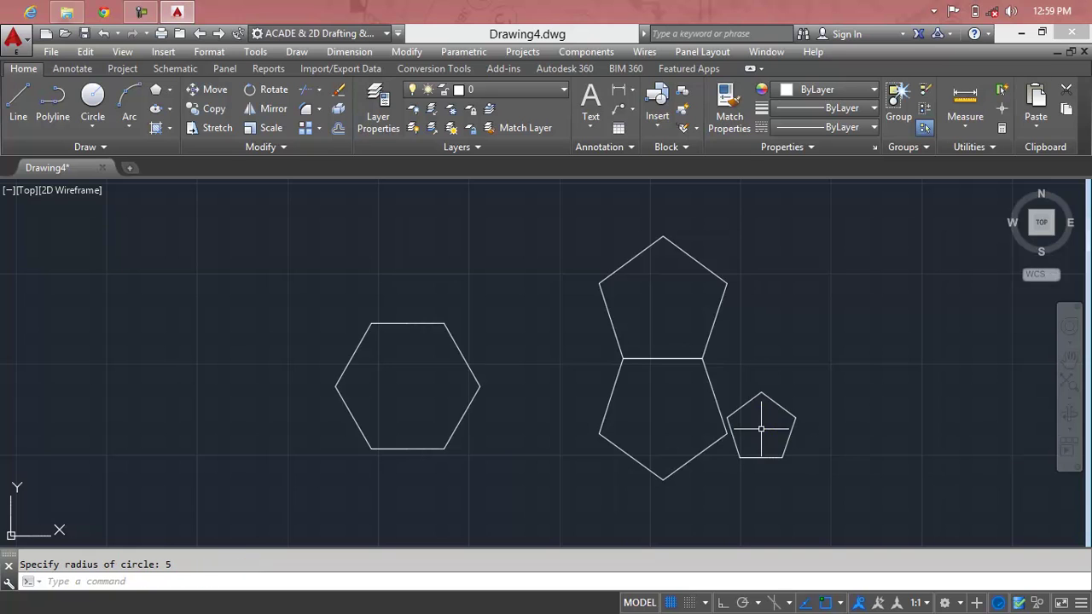
Step: Erase the small radius-5 pentagon
left_click(786, 410)
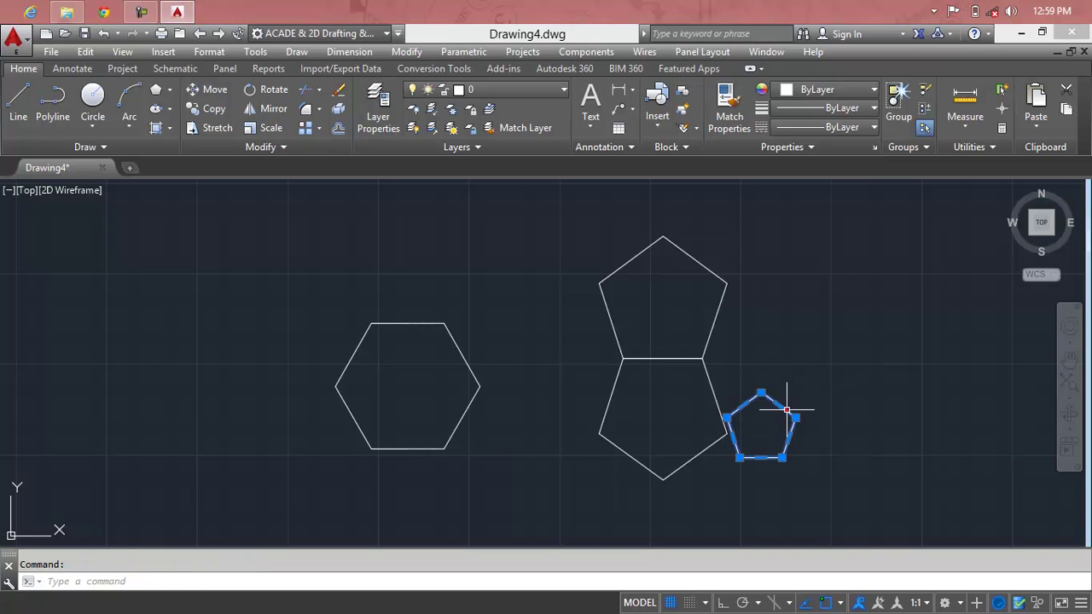
key("Delete")
scroll(667, 417, "up", 1)
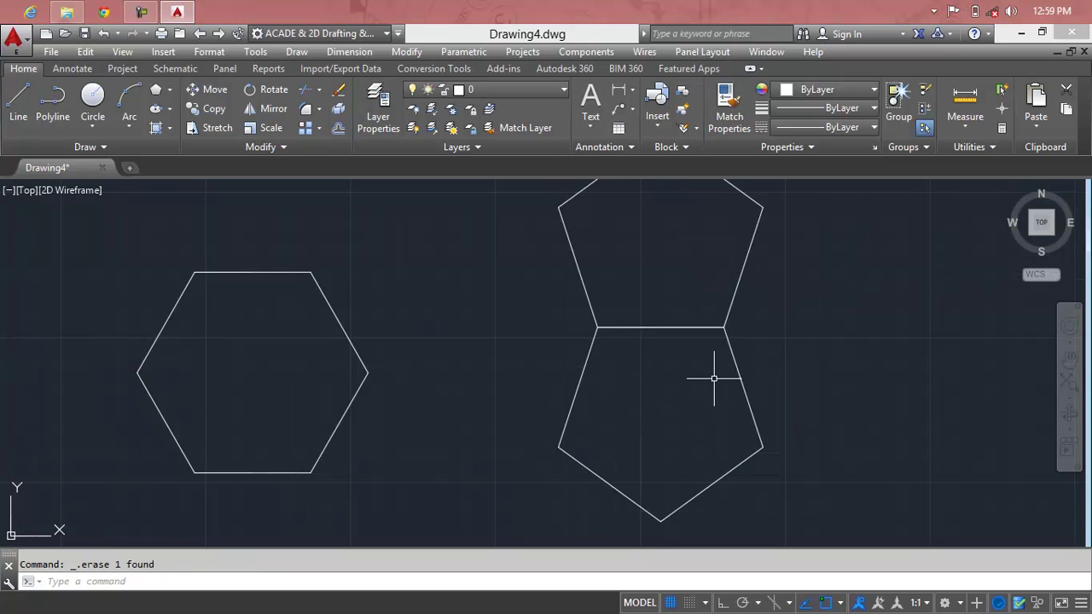
scroll(714, 410, "down", 2)
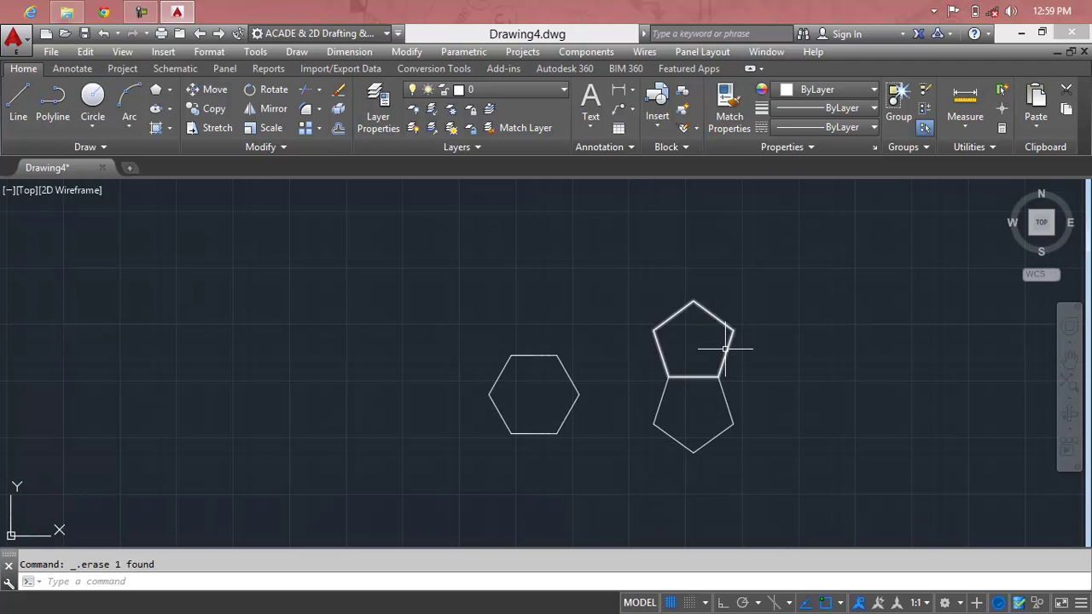
scroll(708, 378, "up", 3)
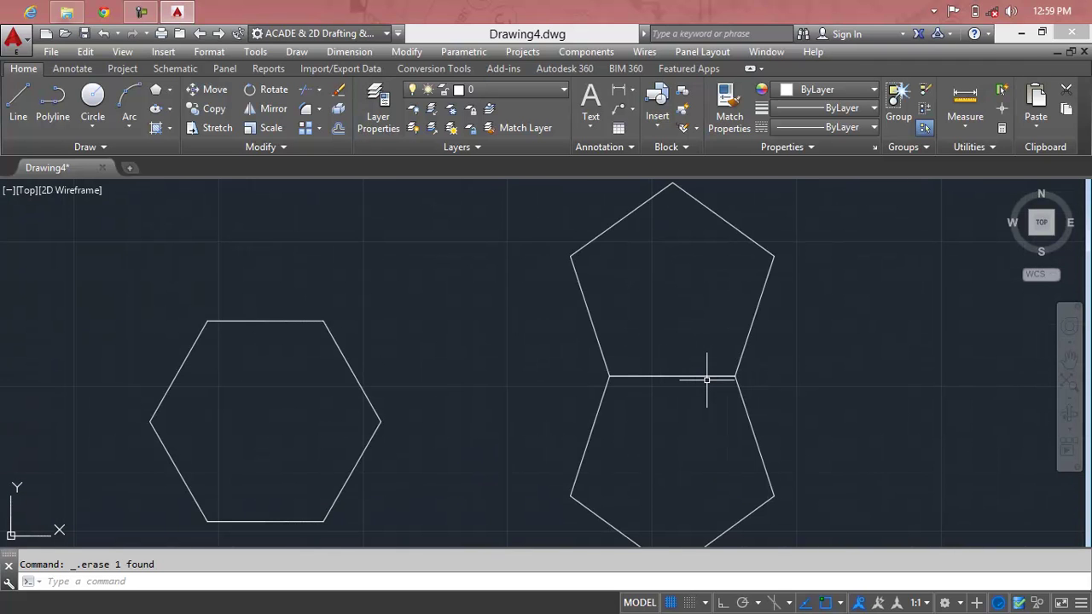
scroll(761, 378, "down", 2)
Step: Erase both joined pentagons, then window-select and erase the hexagon
left_click(847, 281)
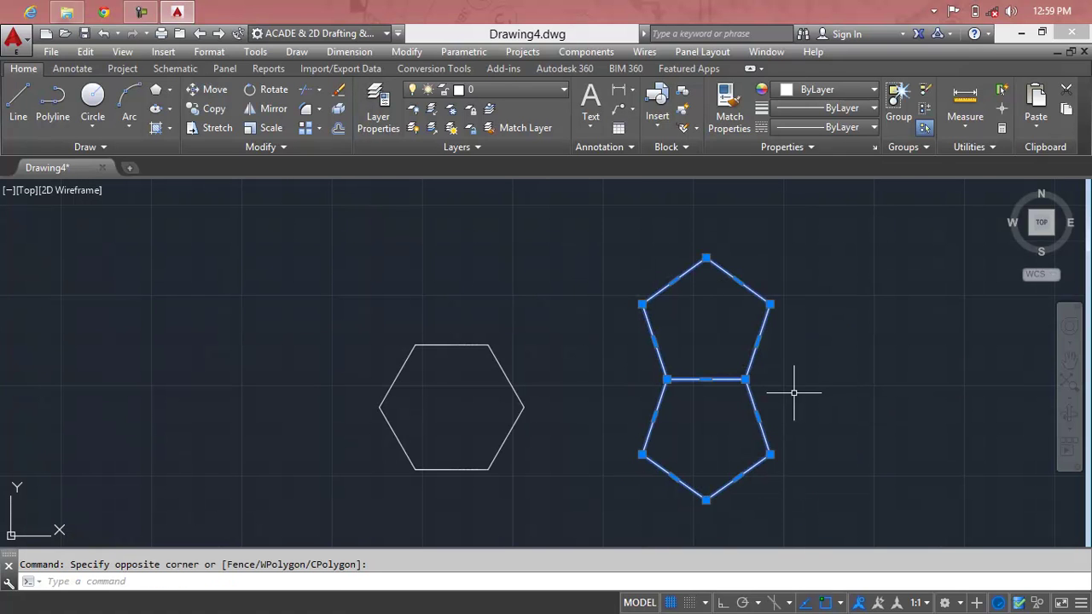
key("Delete")
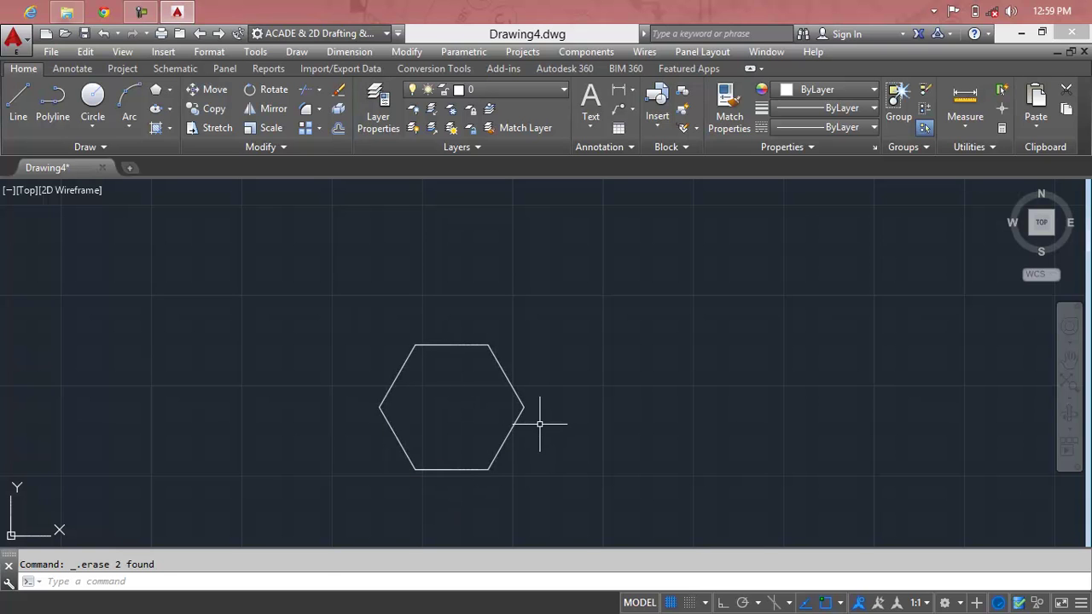
left_click(615, 273)
left_click(372, 517)
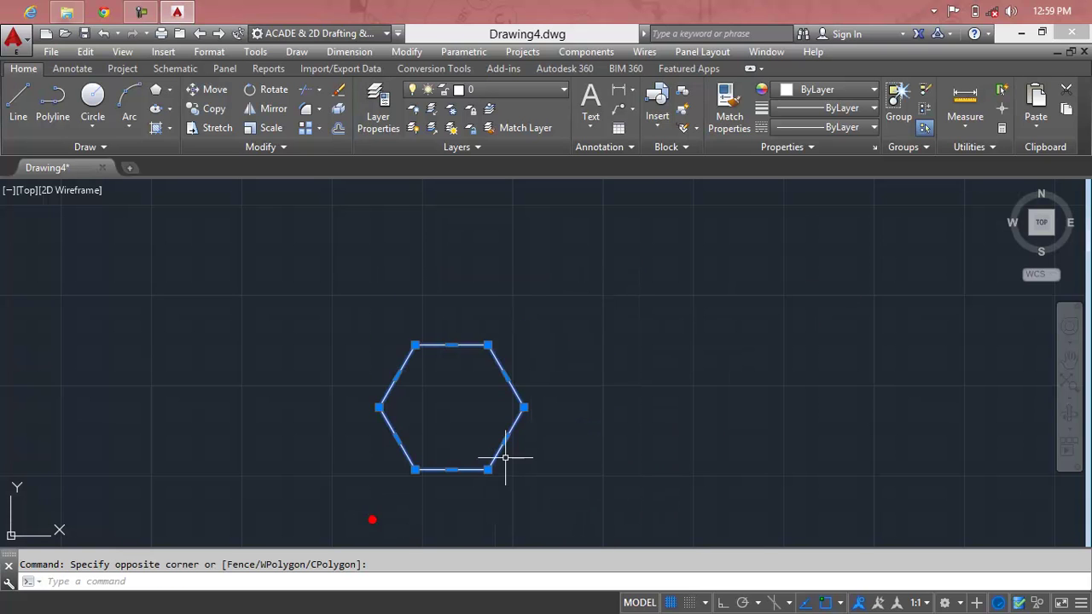
key("Delete")
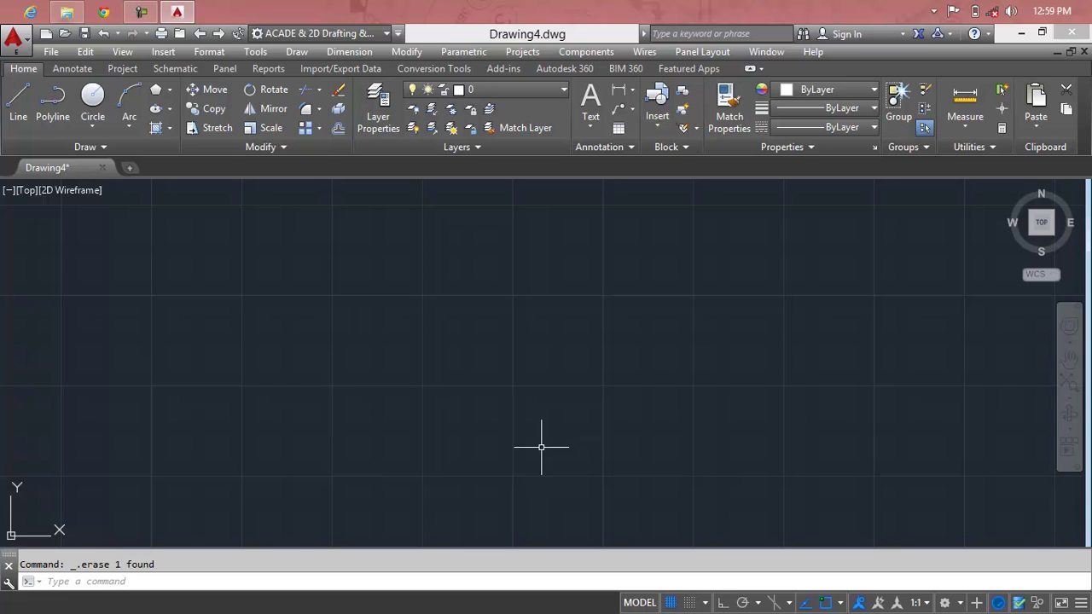